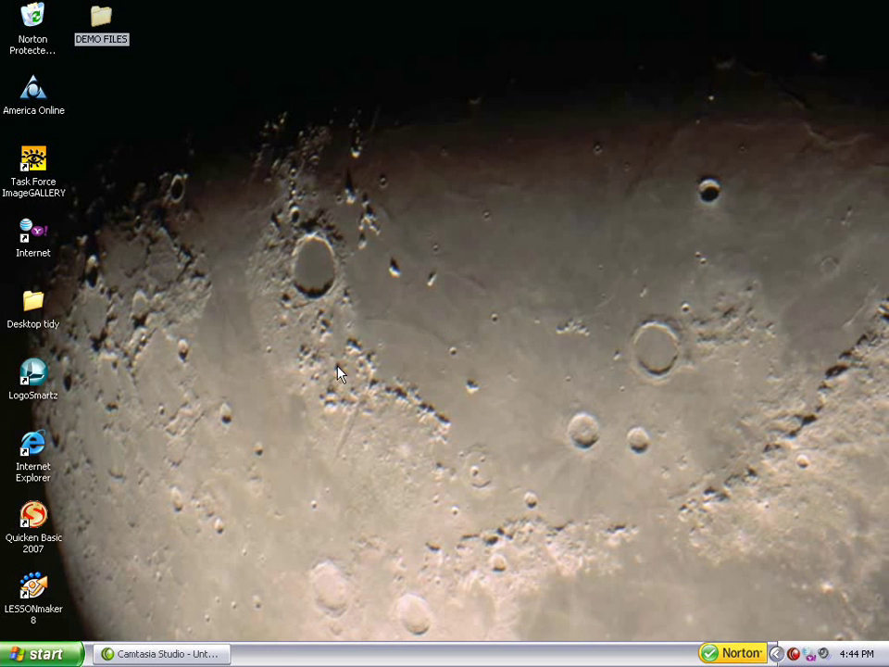
Launch LogoSmartz and browse the Template Gallery pages, returning to page 1
double_click(34, 374)
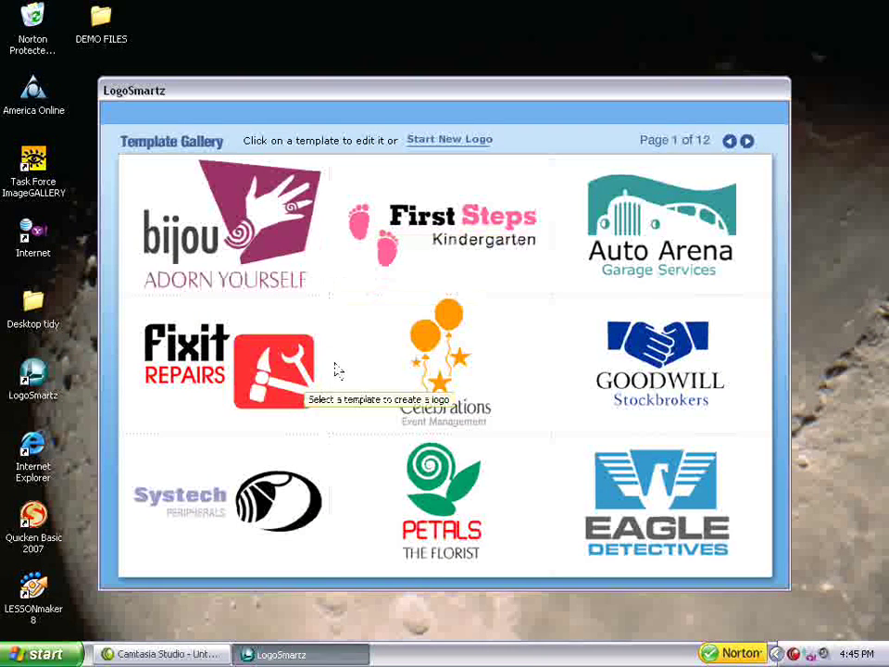
click(747, 142)
click(747, 142)
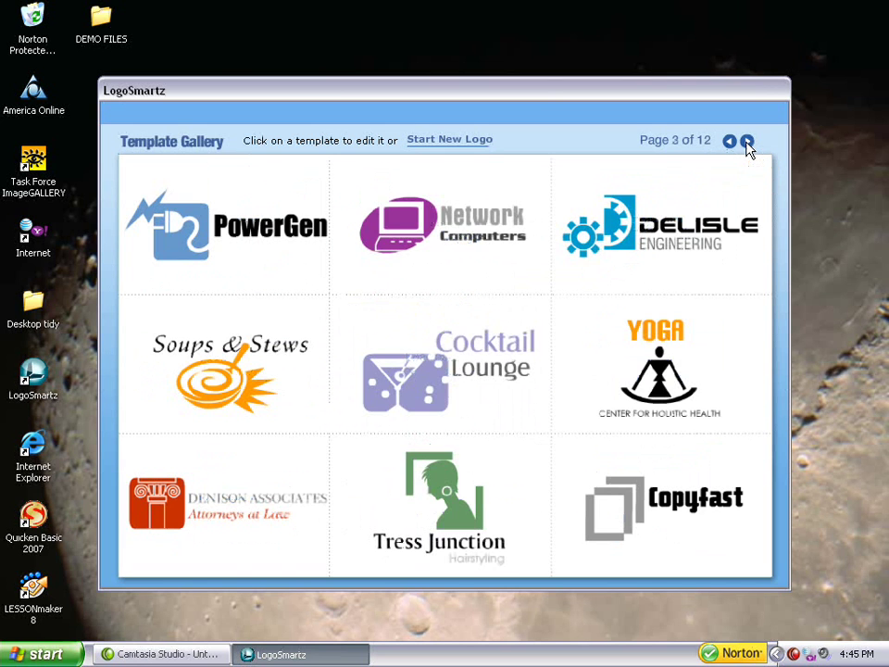
click(747, 142)
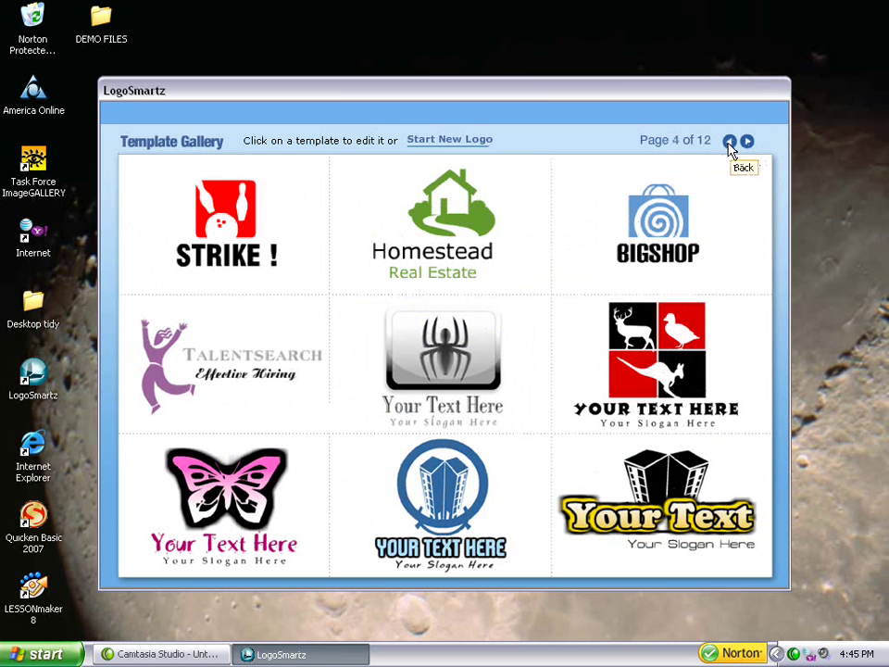
click(728, 142)
click(729, 141)
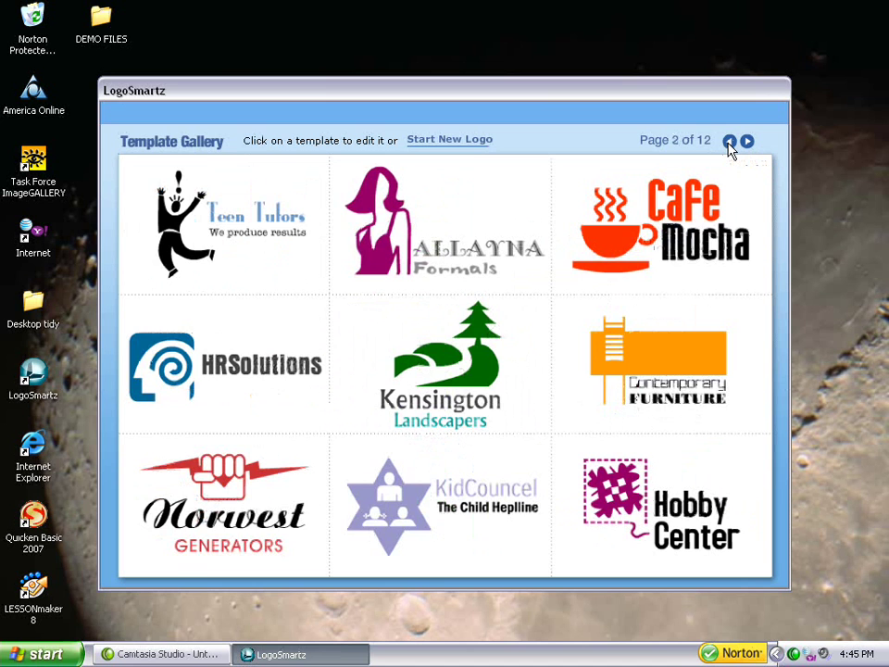
click(728, 142)
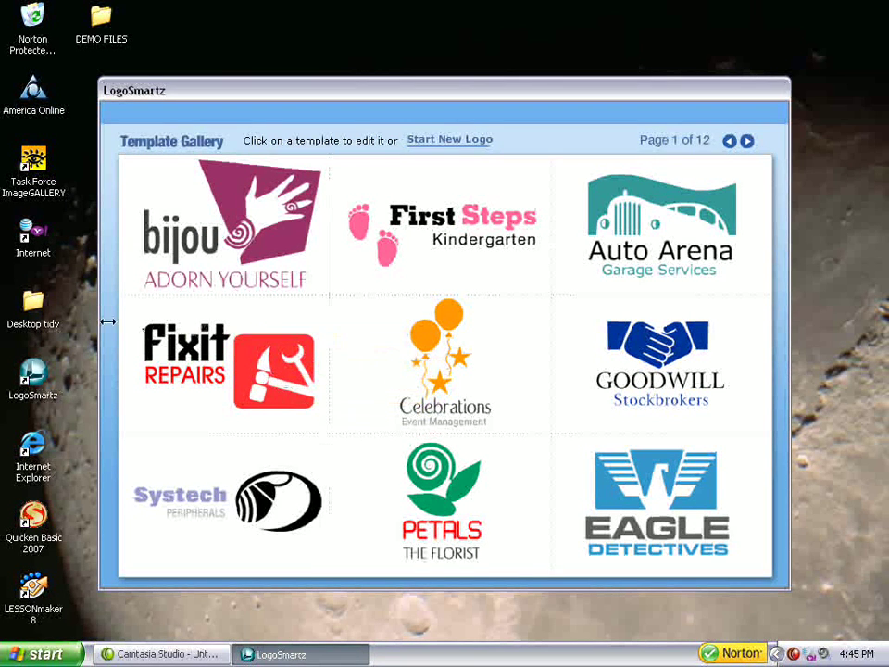
Open Fixit Repairs full-screen and reposition the hammer icon, Fixit and REPAIRS text
click(285, 375)
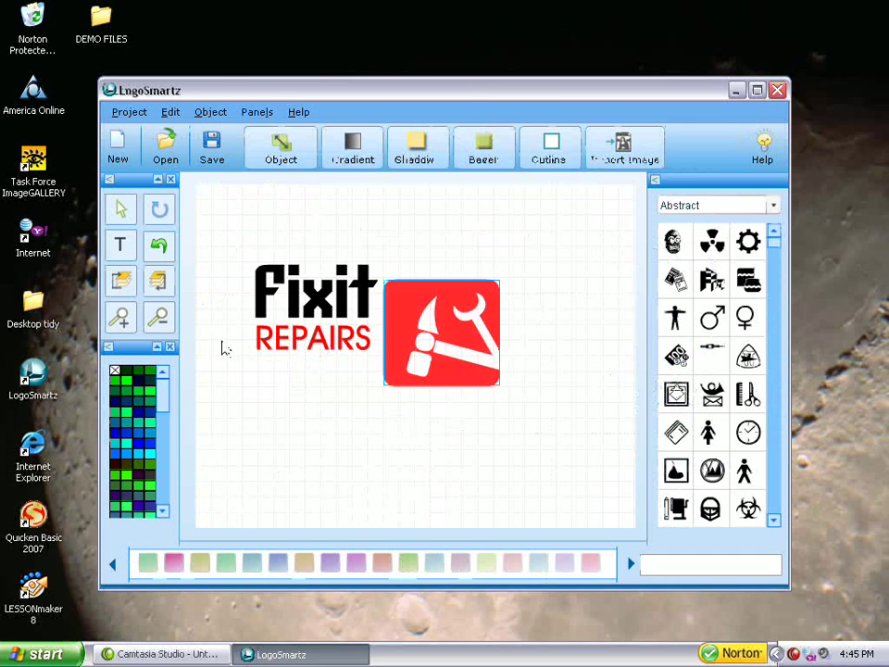
click(757, 91)
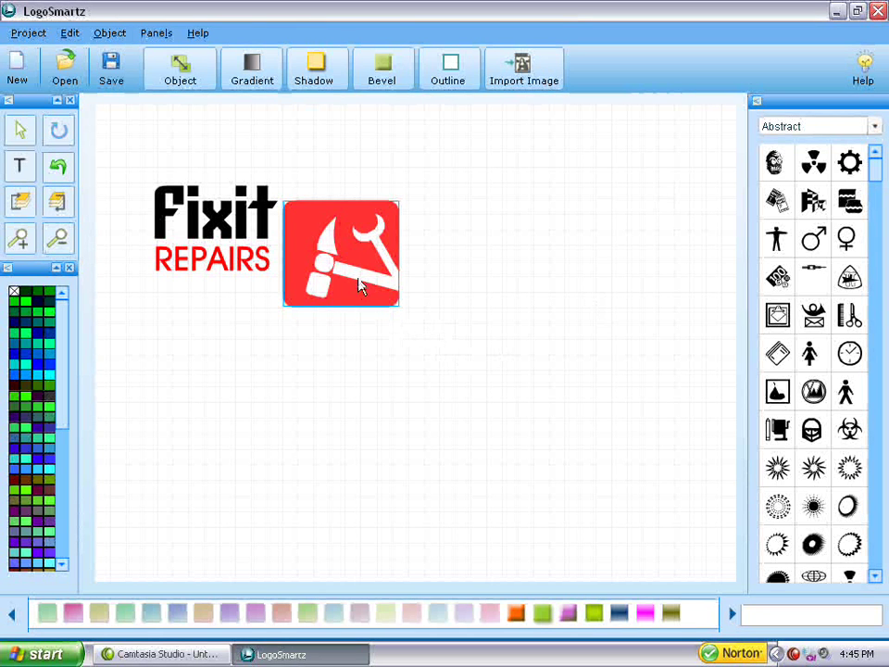
drag(353, 259, 247, 374)
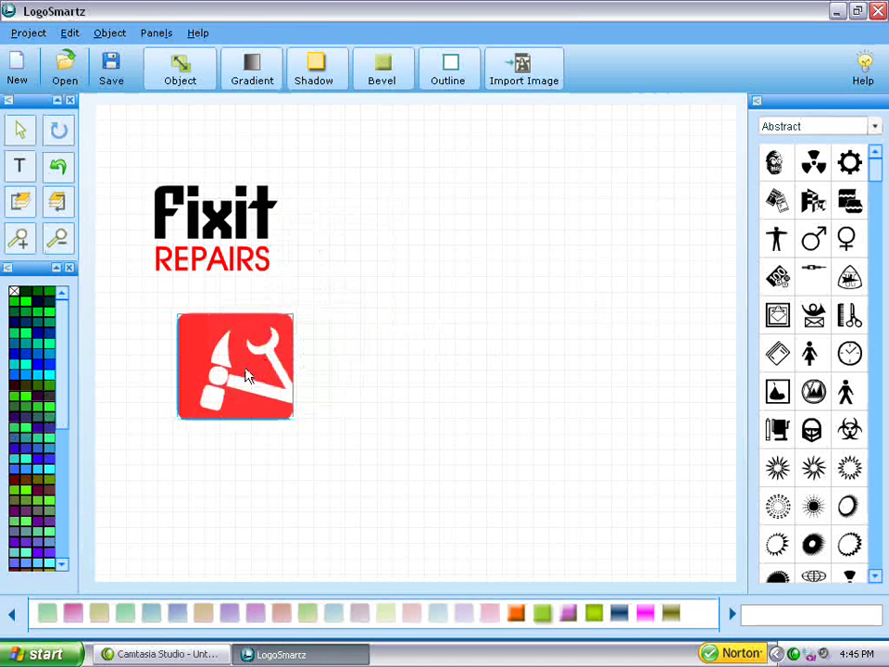
drag(243, 275, 510, 405)
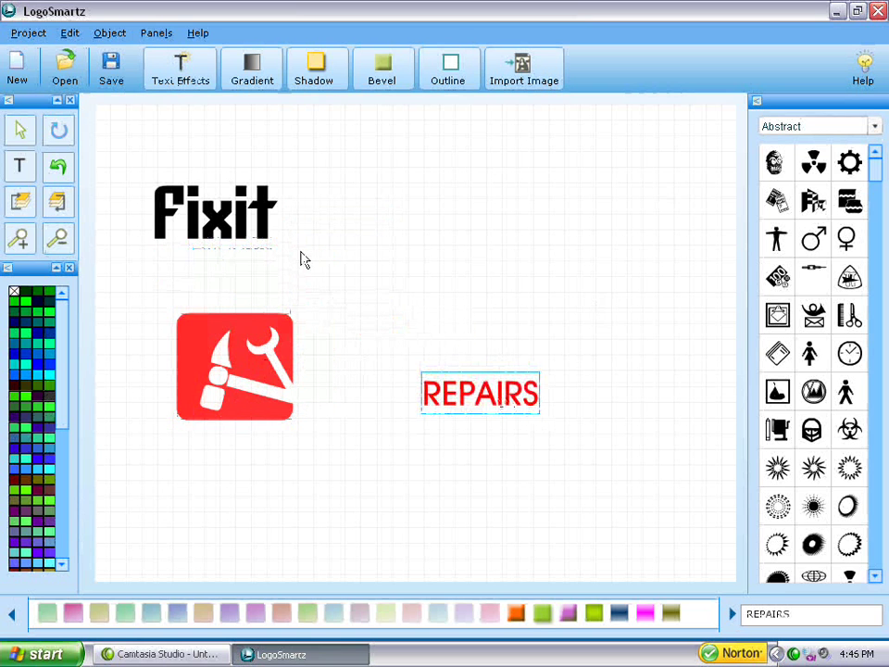
drag(245, 232, 491, 309)
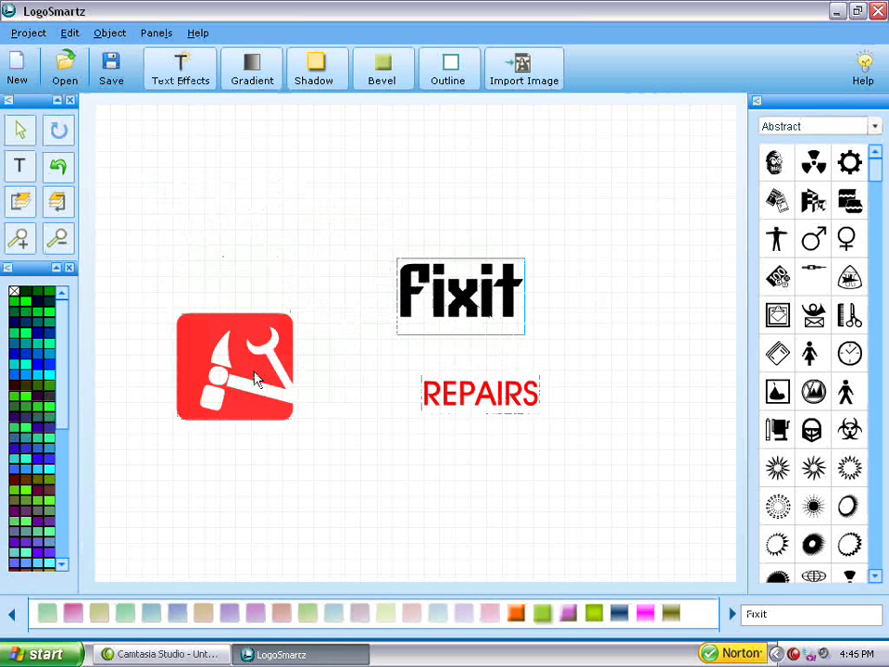
drag(256, 378, 252, 289)
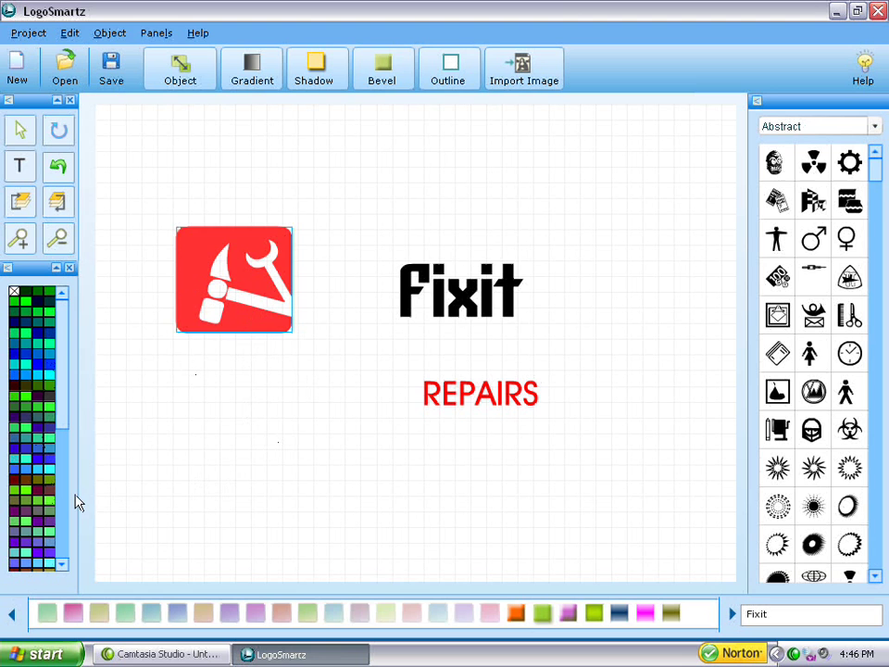
Colour the hammer icon olive, bevel it with highlight opacity 54 and size 42, and nudge it
click(62, 565)
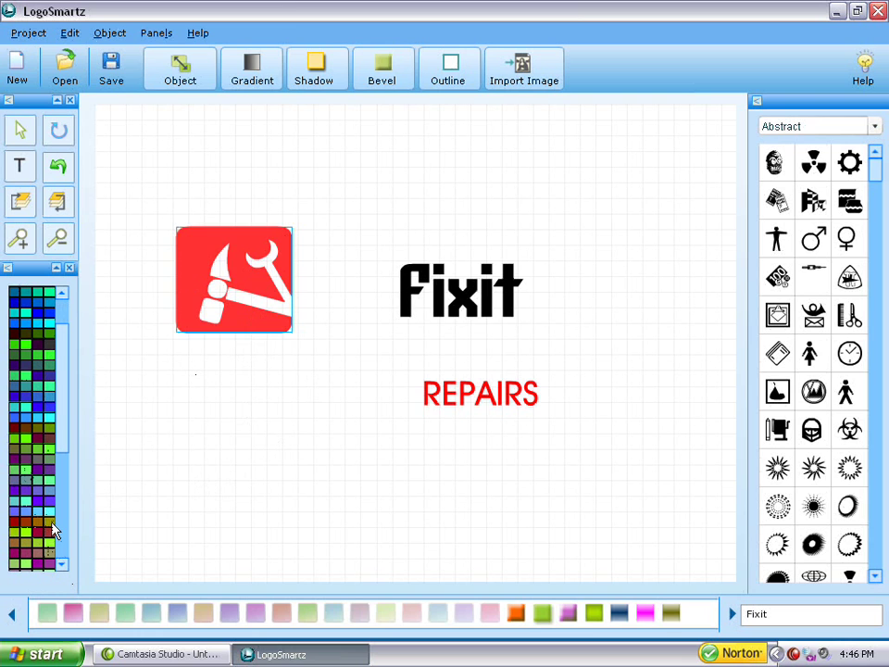
click(52, 529)
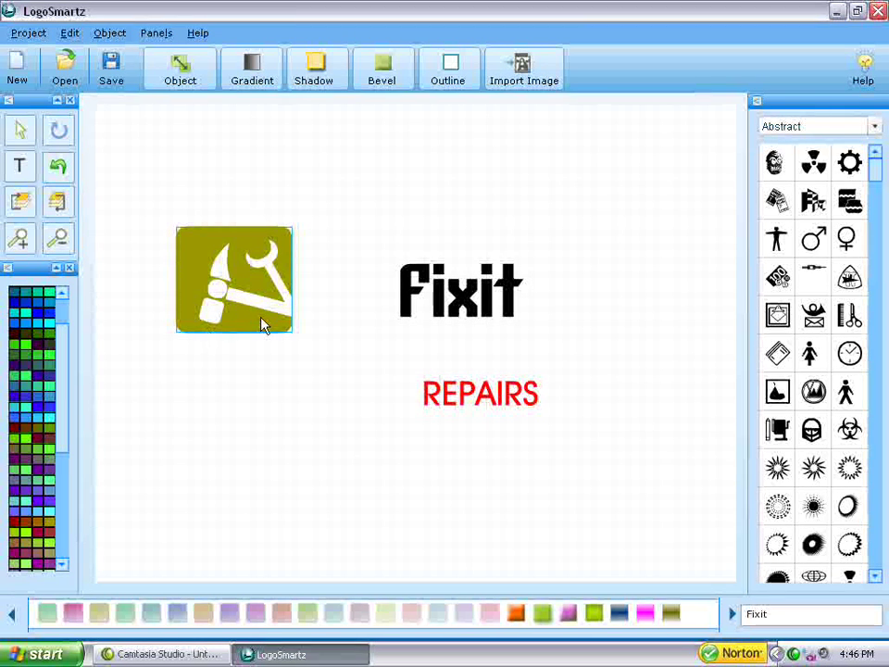
click(383, 68)
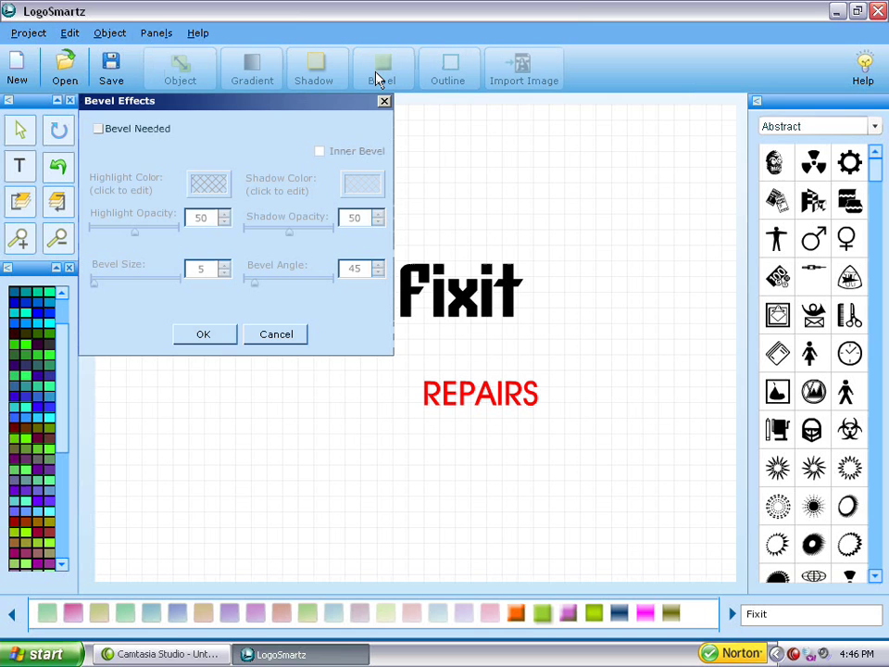
click(99, 131)
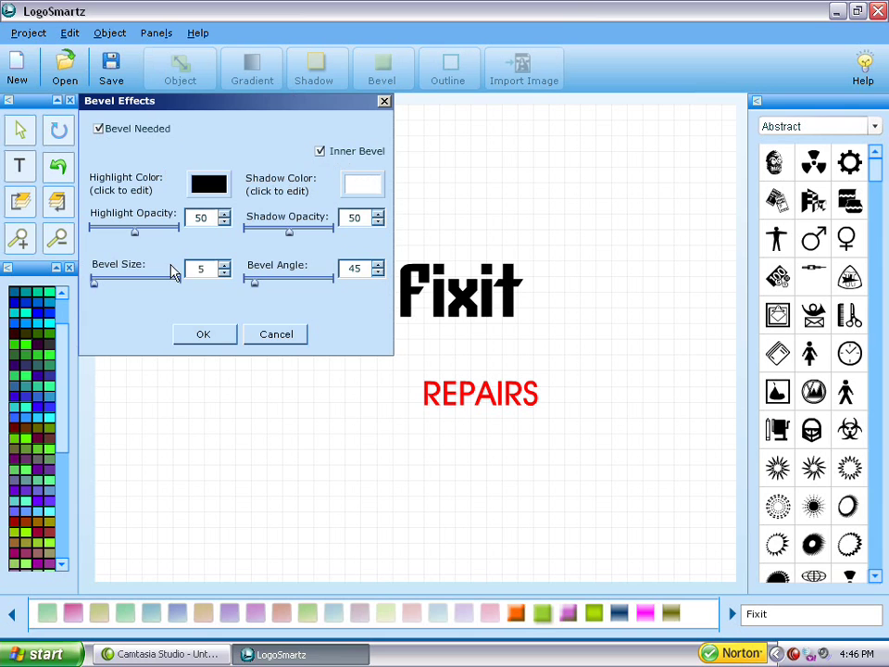
drag(137, 237, 143, 236)
drag(94, 284, 125, 285)
click(205, 335)
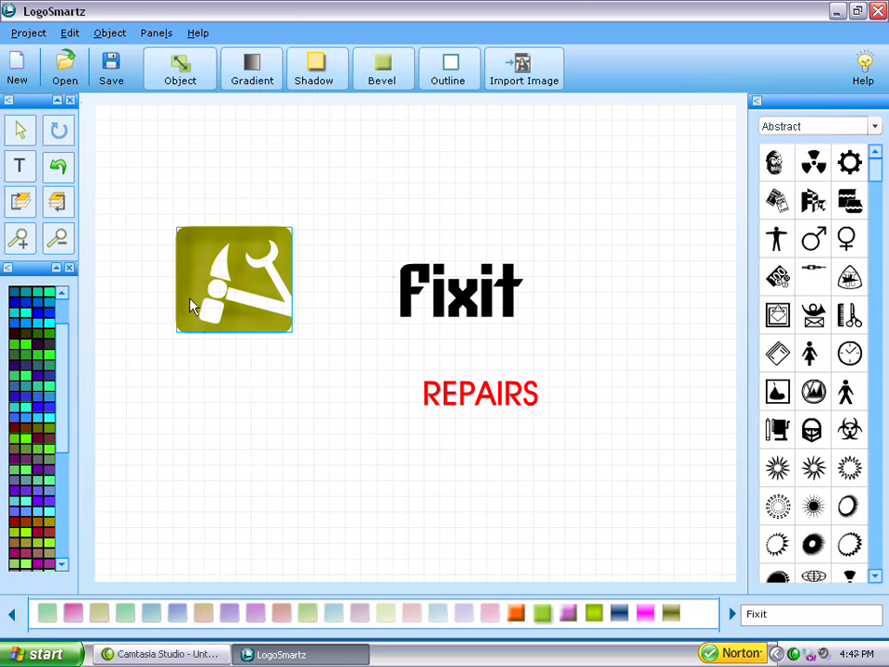
drag(250, 290, 272, 321)
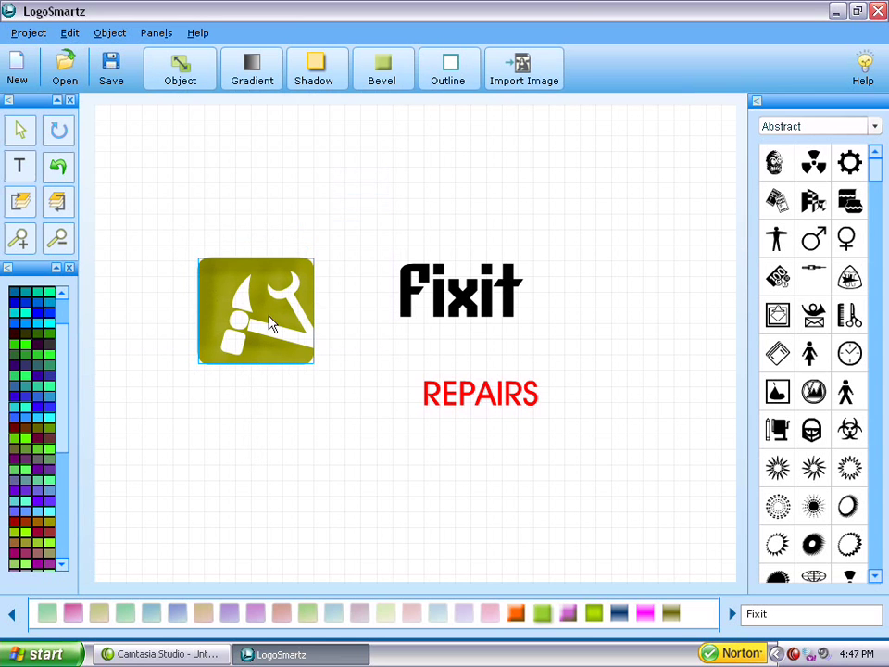
Shrink the olive hammer icon and move the Fixit text level beside it
click(181, 78)
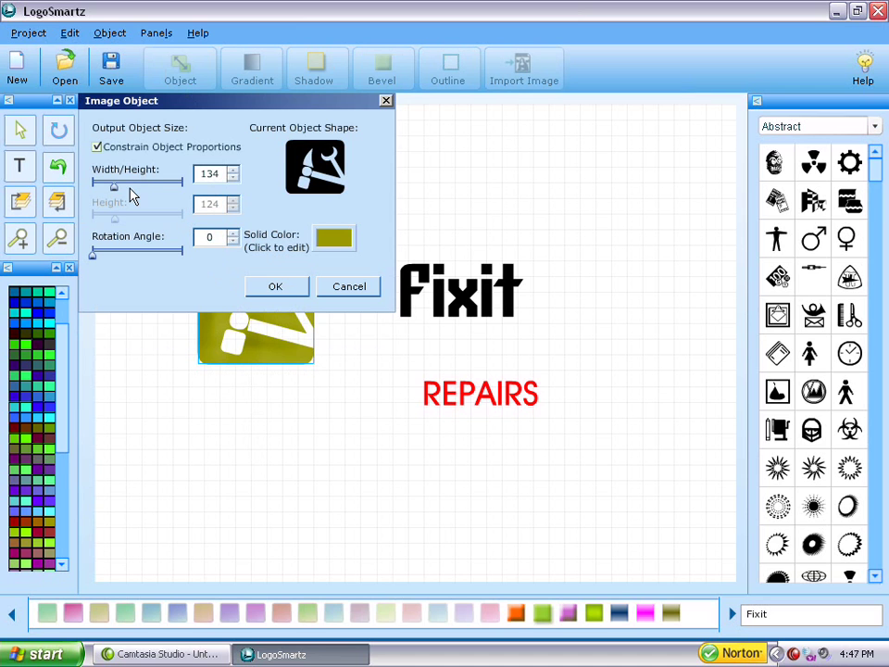
mouse_move(118, 190)
mouse_down()
mouse_move(127, 192)
mouse_move(111, 193)
mouse_up()
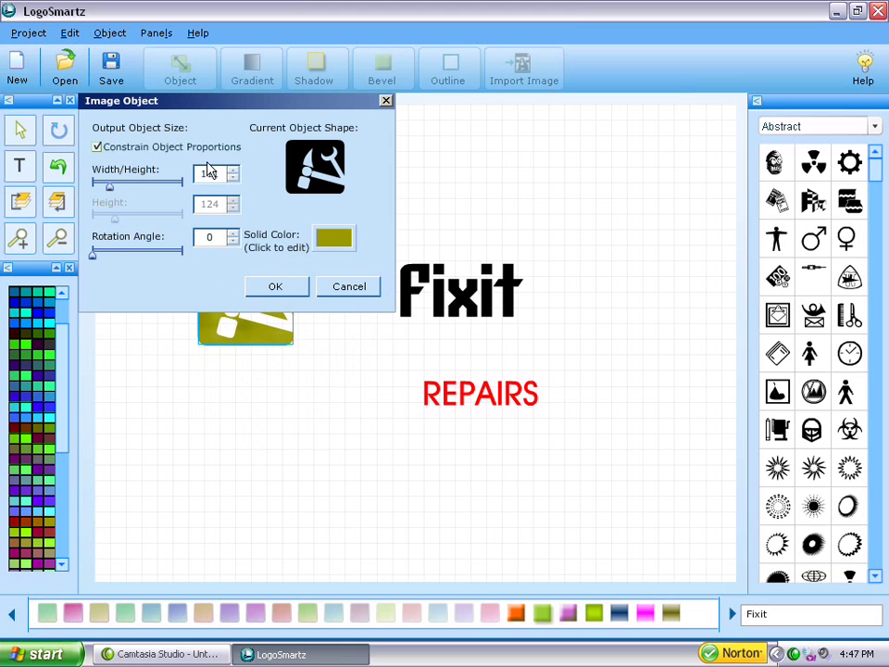
click(275, 287)
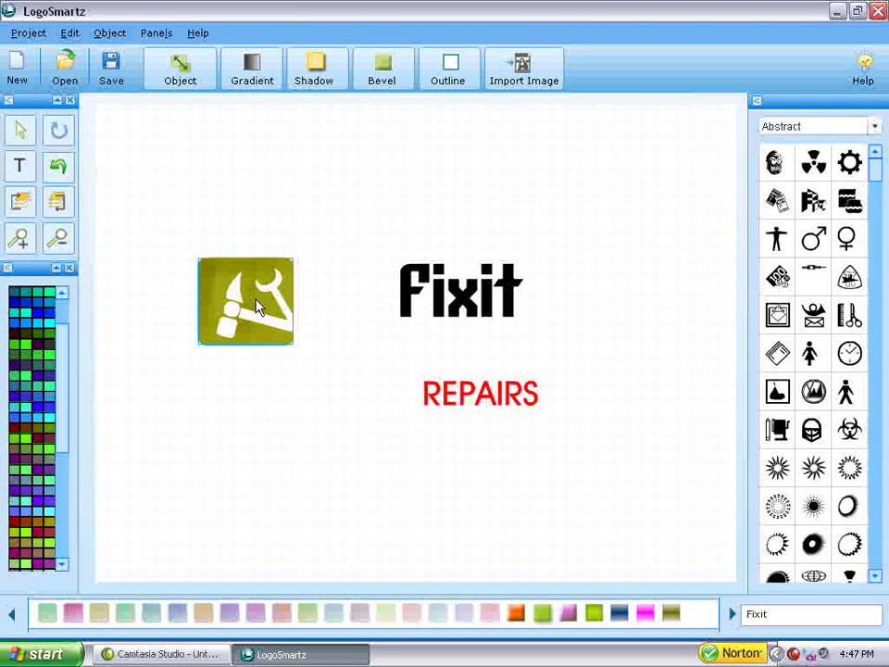
drag(258, 308, 286, 319)
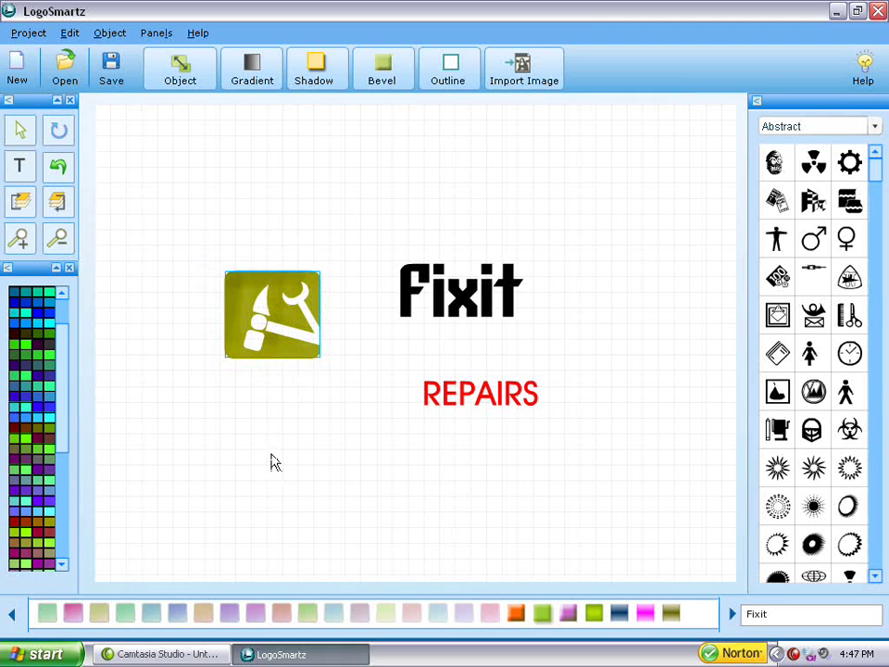
click(454, 318)
drag(454, 318, 433, 337)
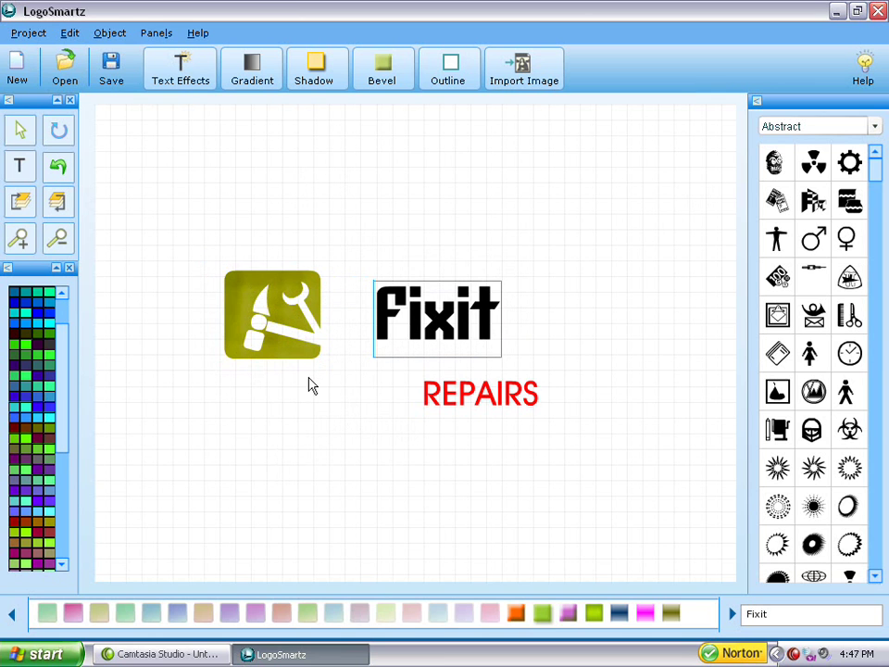
Start adding a new symbol from the Object menu and dismiss the symbol-panel prompt
click(111, 35)
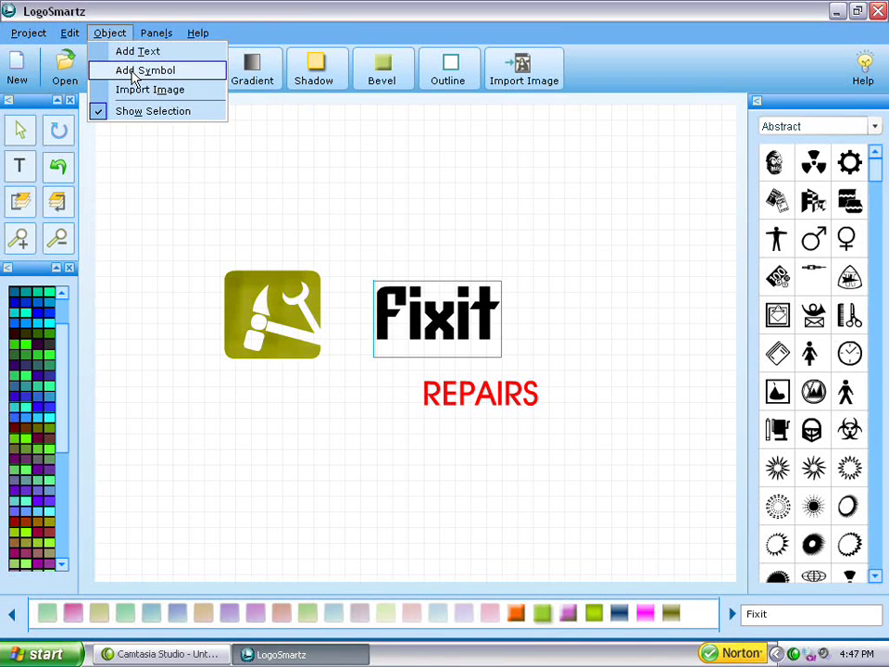
click(136, 74)
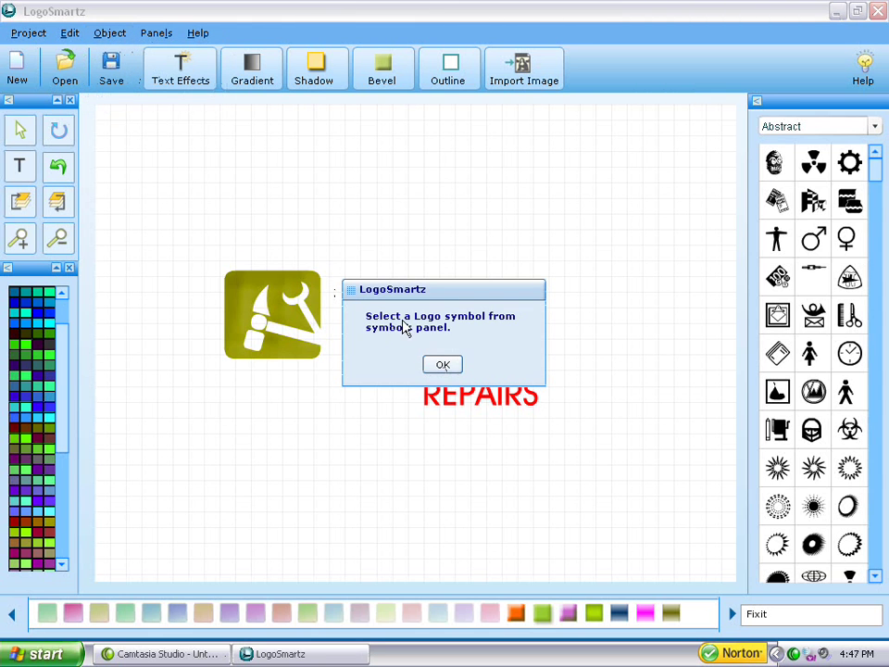
click(443, 367)
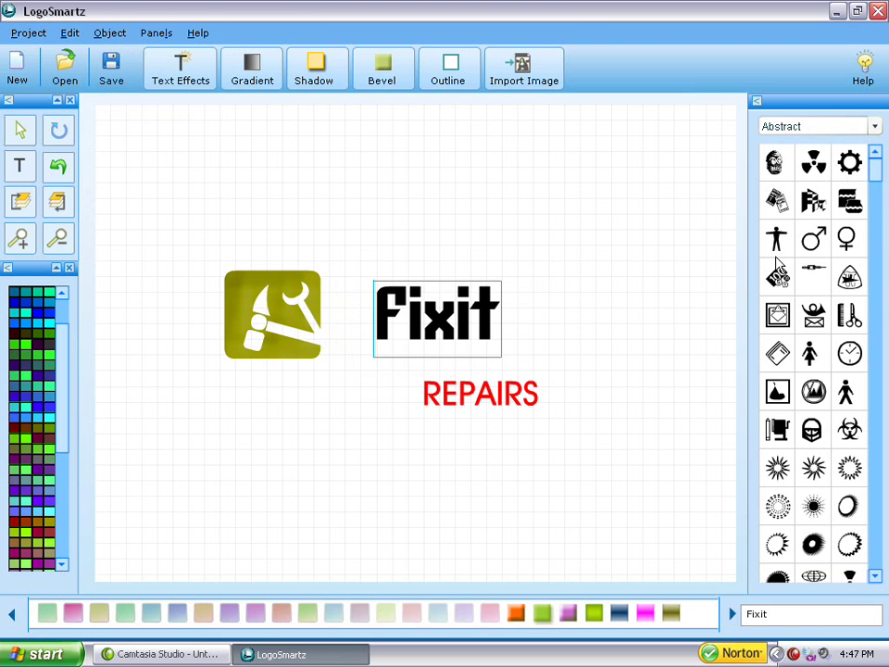
scroll(877, 212, down, 1)
drag(877, 212, 875, 147)
Choose the Graphics symbol category and add a plain filled black square
click(874, 126)
click(875, 206)
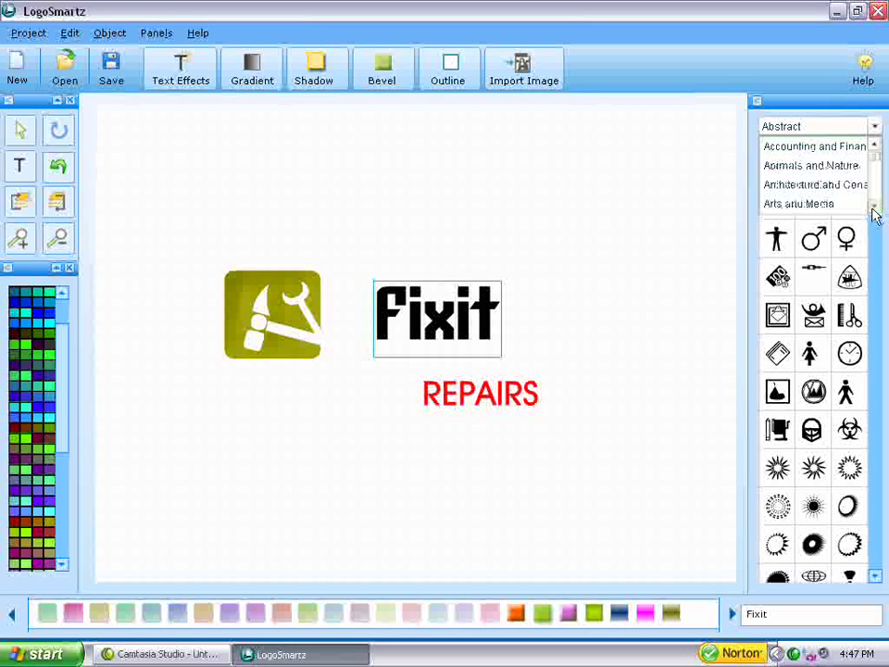
click(875, 207)
click(875, 206)
click(875, 206)
click(874, 207)
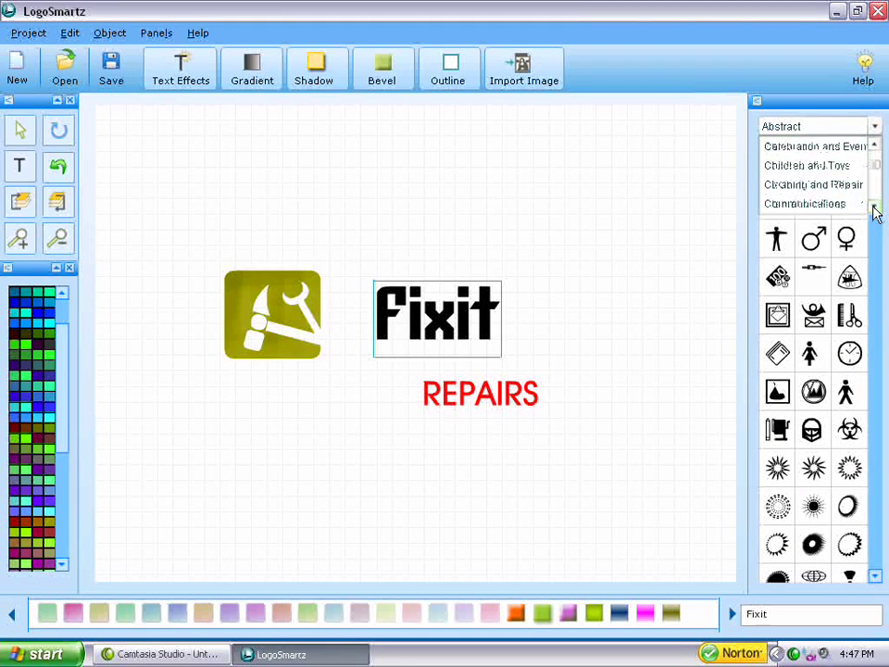
click(875, 206)
click(875, 206)
click(875, 206)
click(875, 206)
click(874, 207)
click(874, 208)
click(875, 208)
click(875, 207)
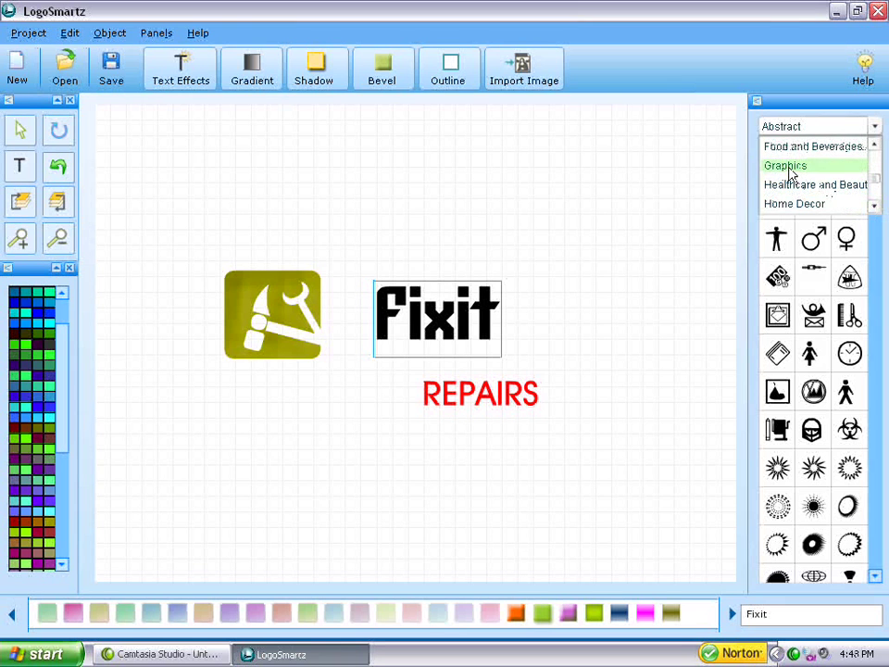
click(790, 167)
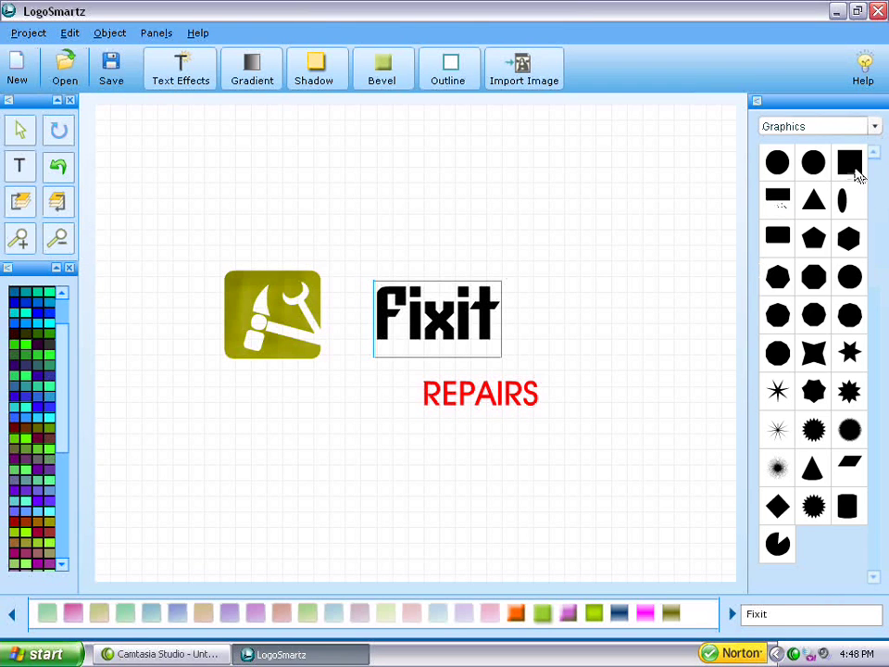
click(852, 174)
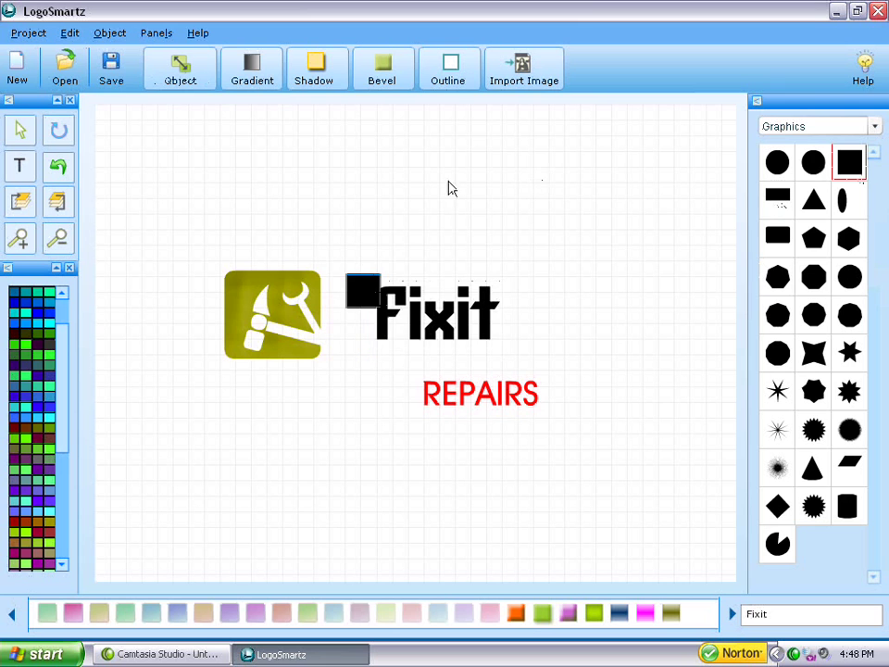
Place a black square on the hammer icon's corner and cut the extra square above Fixit
click(107, 35)
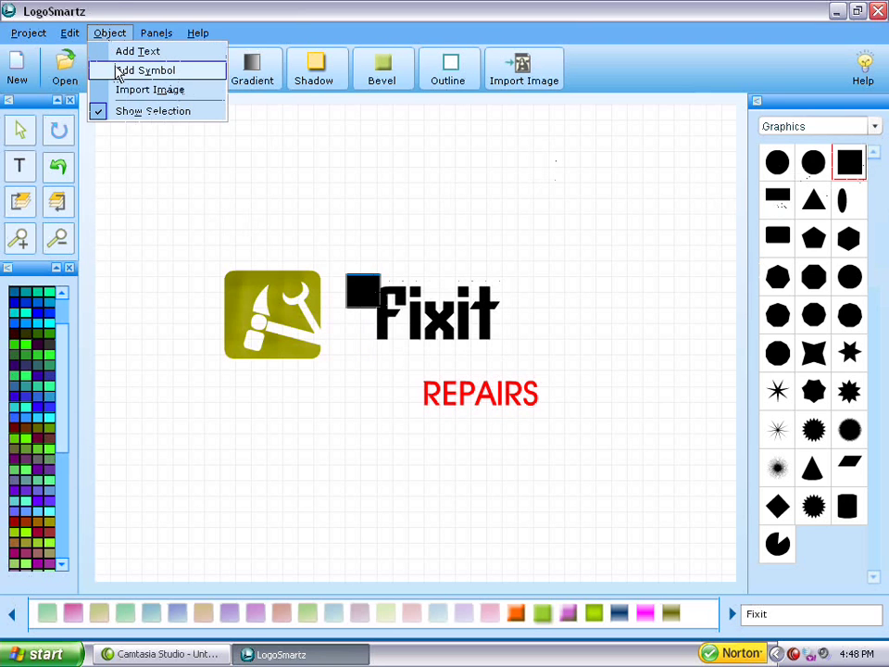
click(117, 71)
drag(361, 290, 234, 283)
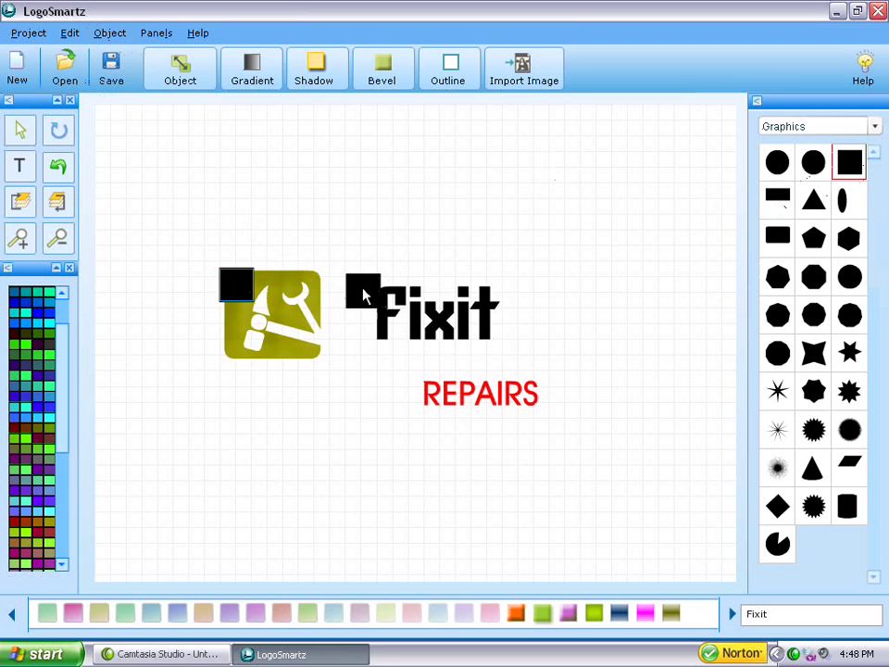
drag(370, 298, 358, 232)
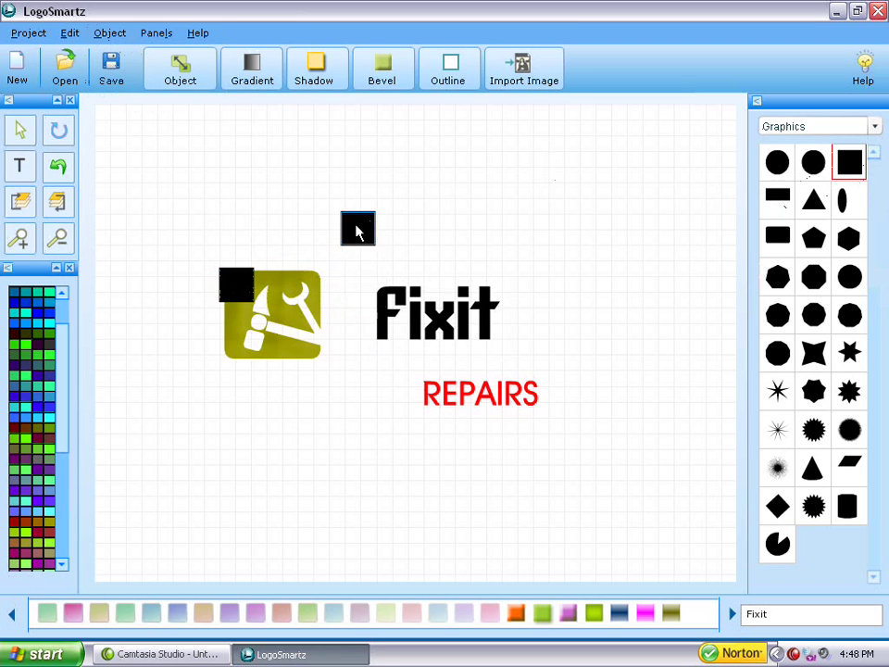
click(70, 33)
click(88, 73)
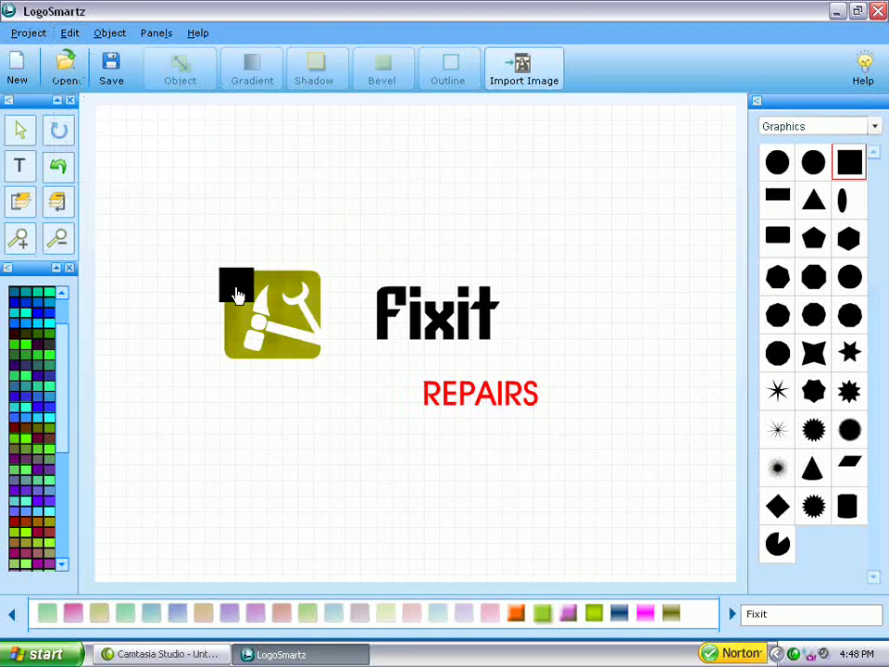
mouse_move(238, 294)
mouse_down()
mouse_move(249, 234)
mouse_move(241, 285)
mouse_up()
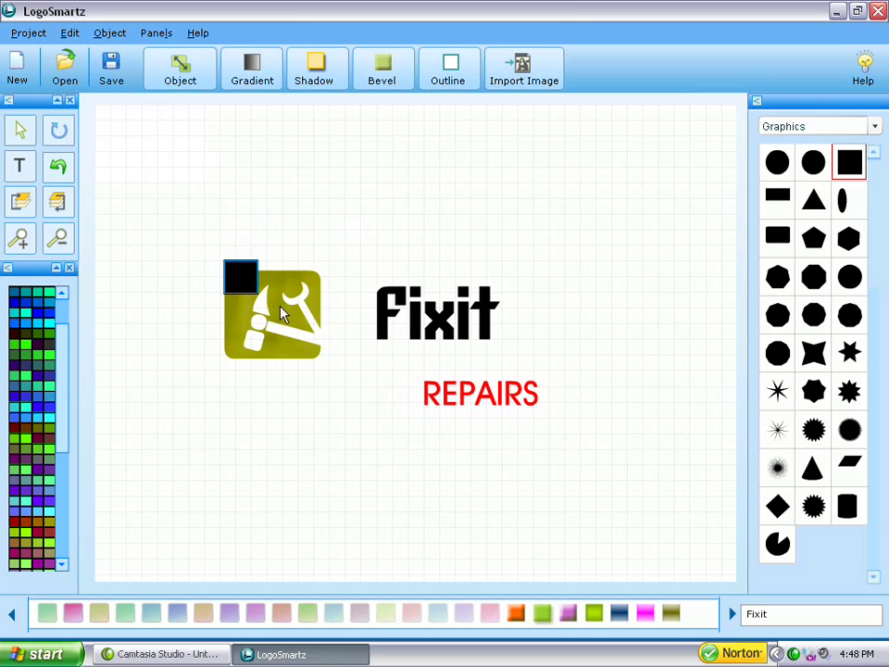
Enlarge the black square to size 125 so it covers the hammer icon
click(181, 68)
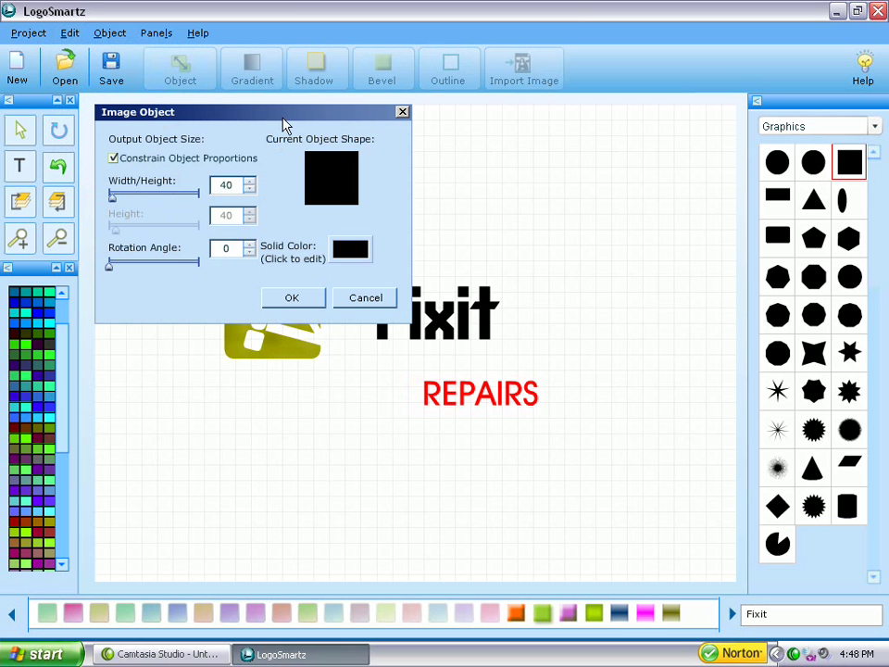
drag(285, 120, 570, 335)
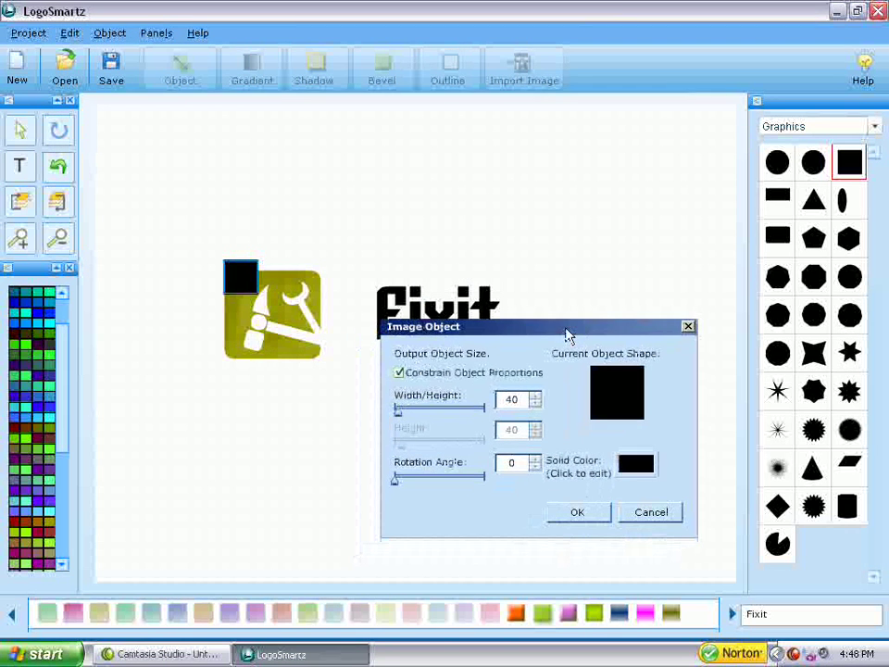
drag(398, 414, 412, 418)
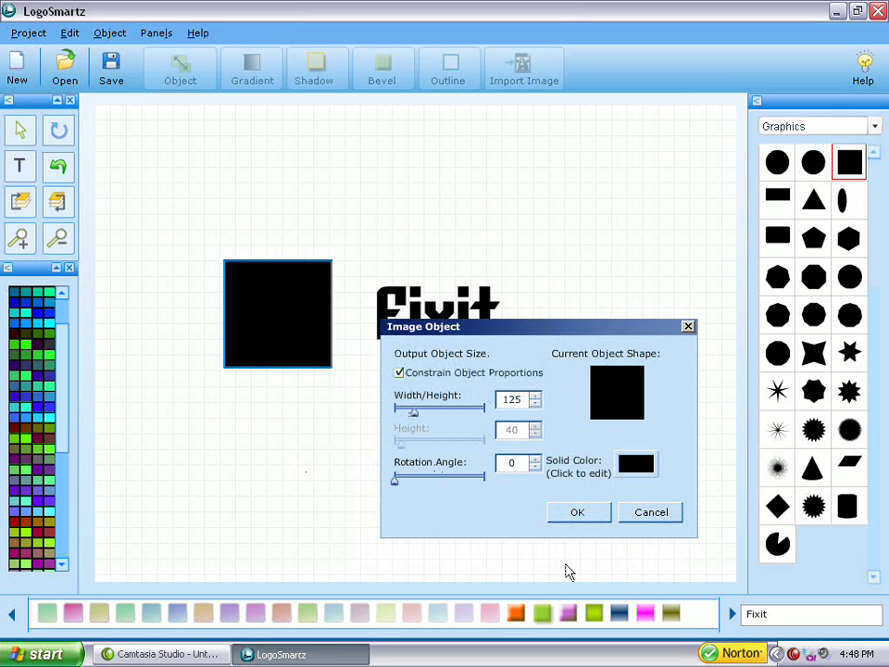
click(569, 518)
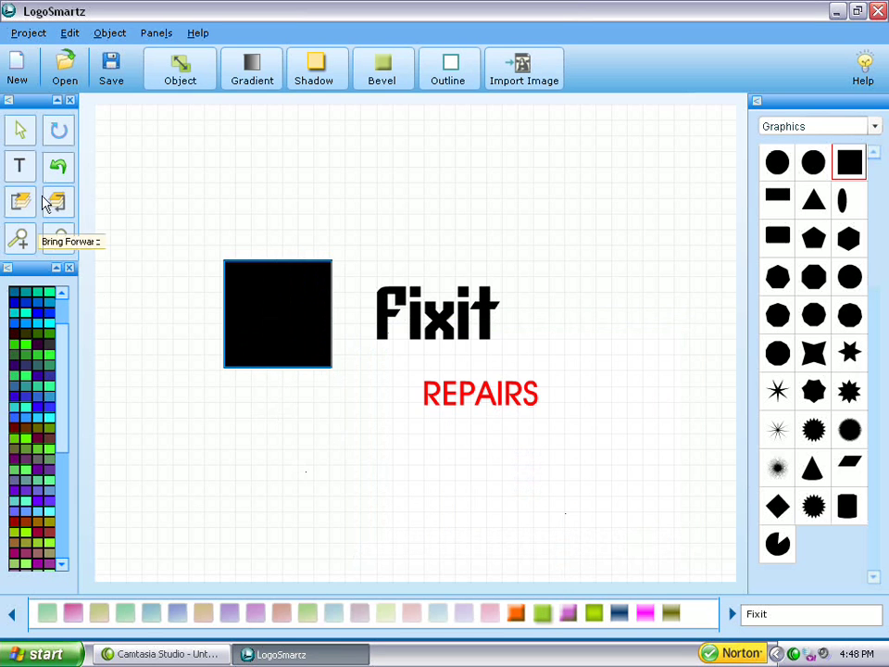
Send the black square behind the hammer icon so it frames it
click(61, 210)
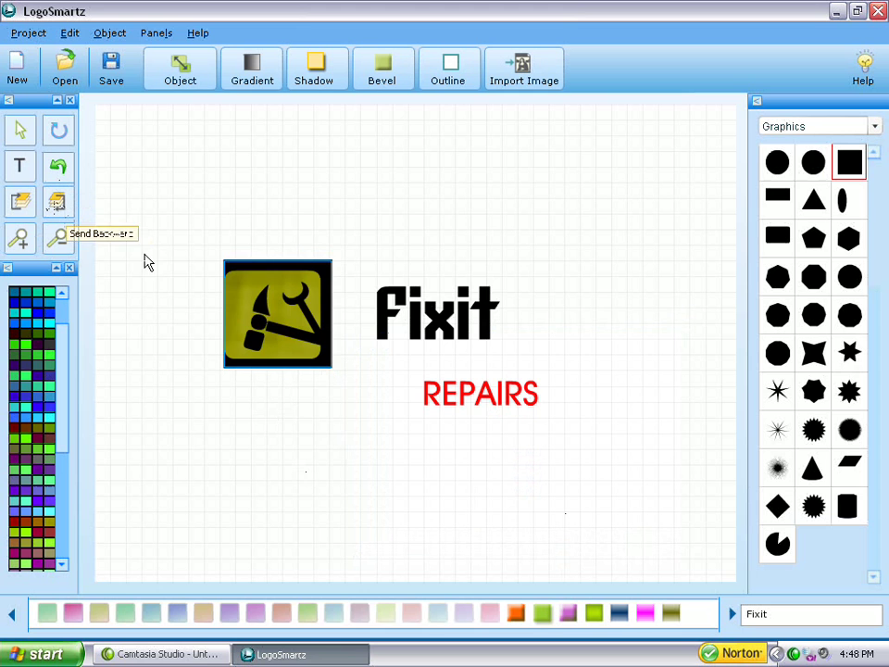
click(285, 317)
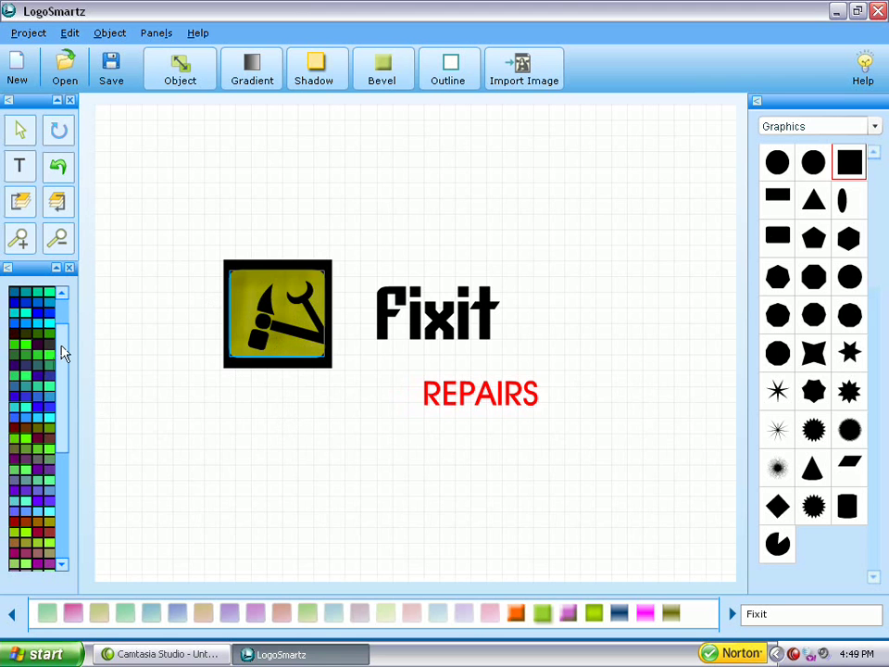
Colour the square framing the hammer icon navy blue, keeping the icon olive yellow
drag(64, 353, 64, 322)
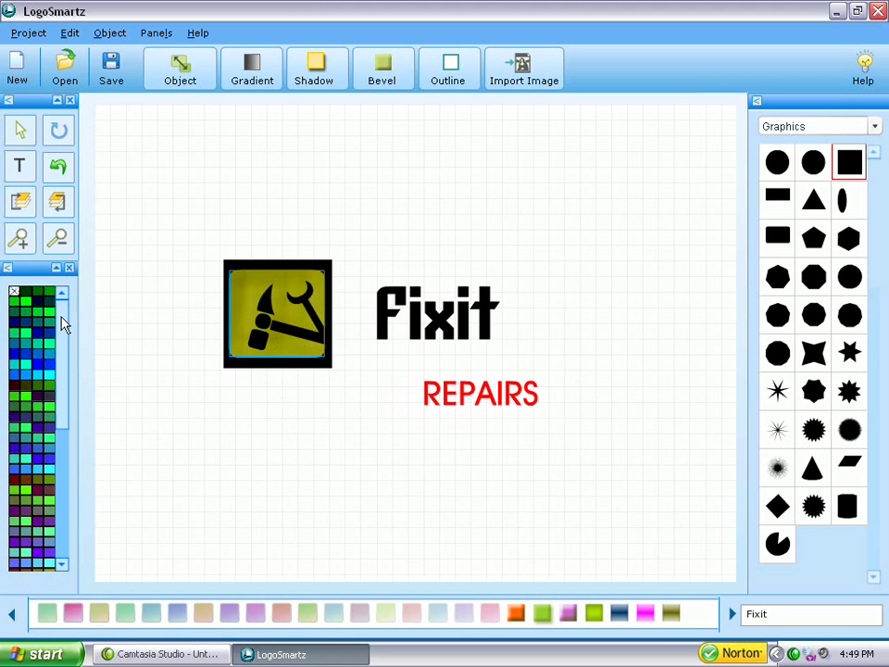
click(17, 331)
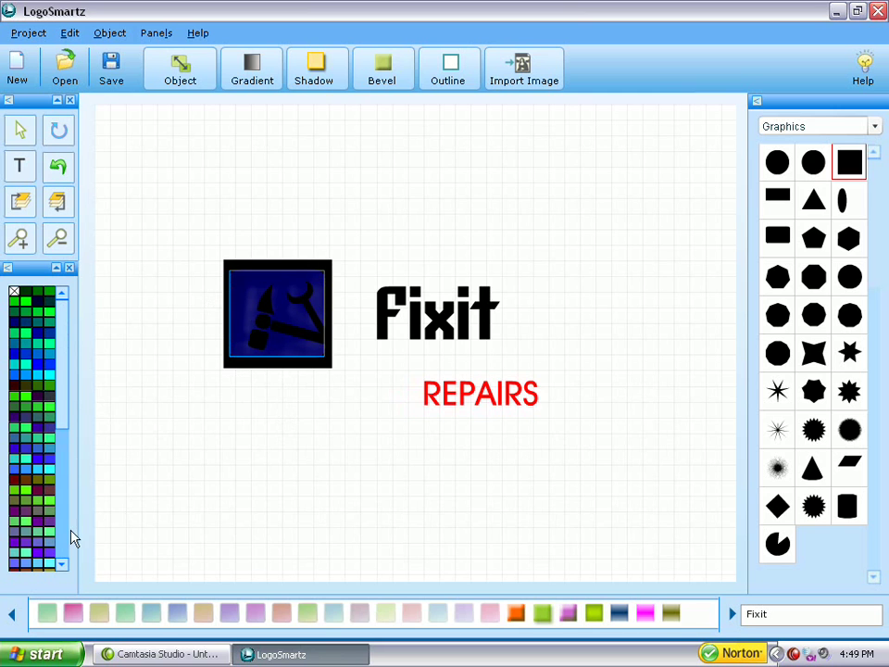
mouse_move(65, 424)
mouse_down()
mouse_move(65, 500)
mouse_move(52, 432)
mouse_up()
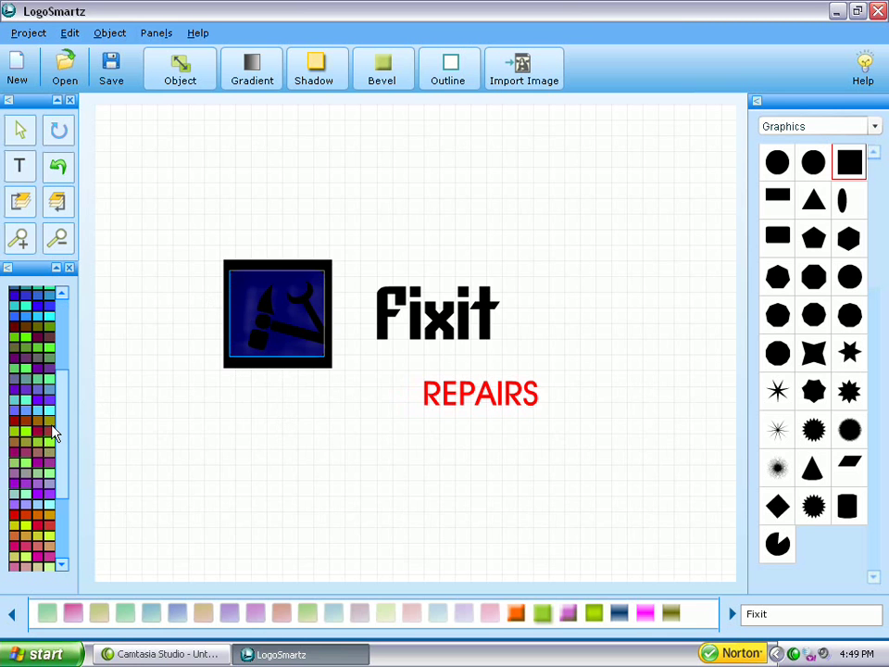
click(51, 424)
click(278, 270)
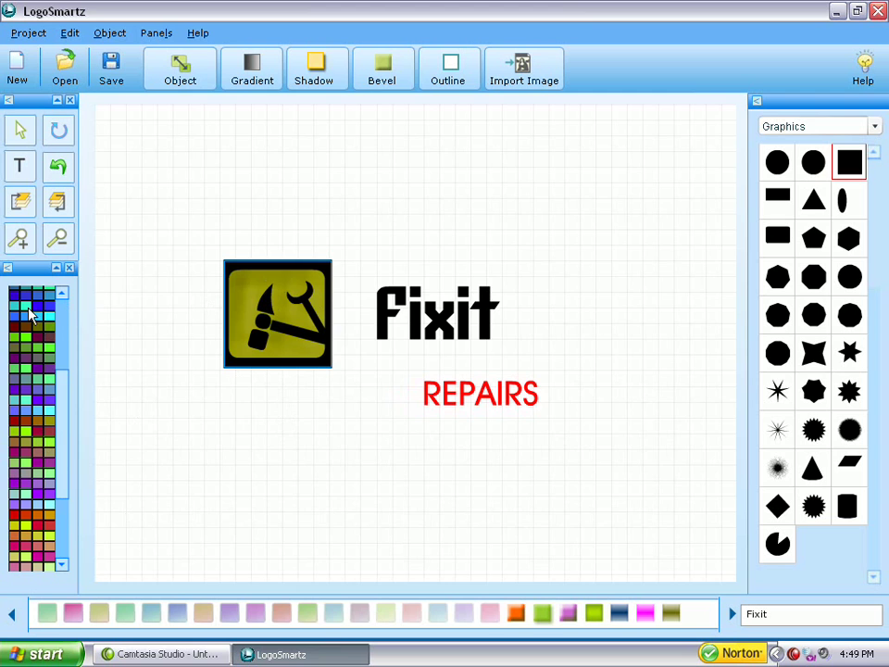
drag(64, 370, 61, 293)
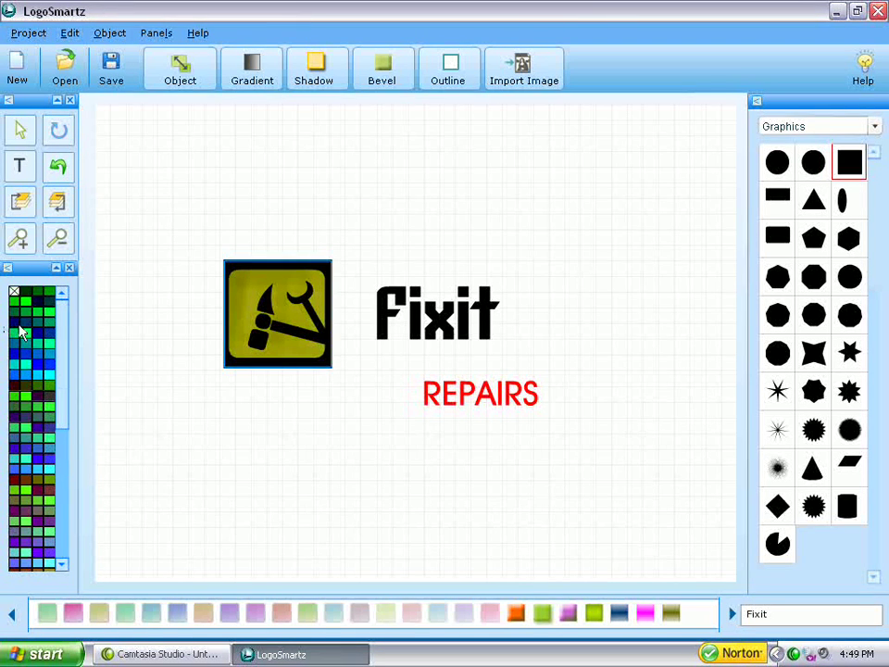
click(19, 328)
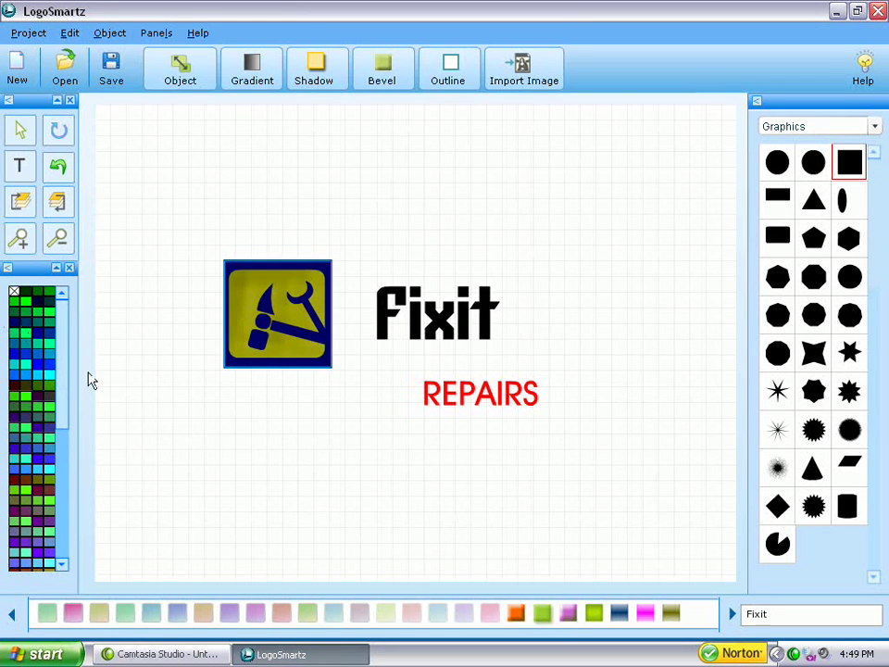
click(288, 361)
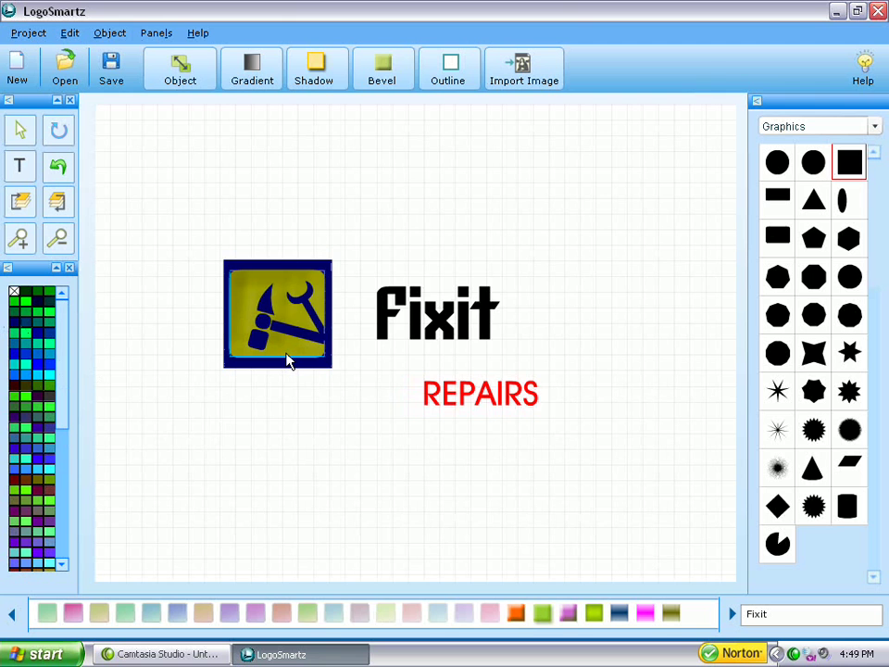
Replace the word Fixit with 'under' and move REPAIRS lower and further left
click(412, 324)
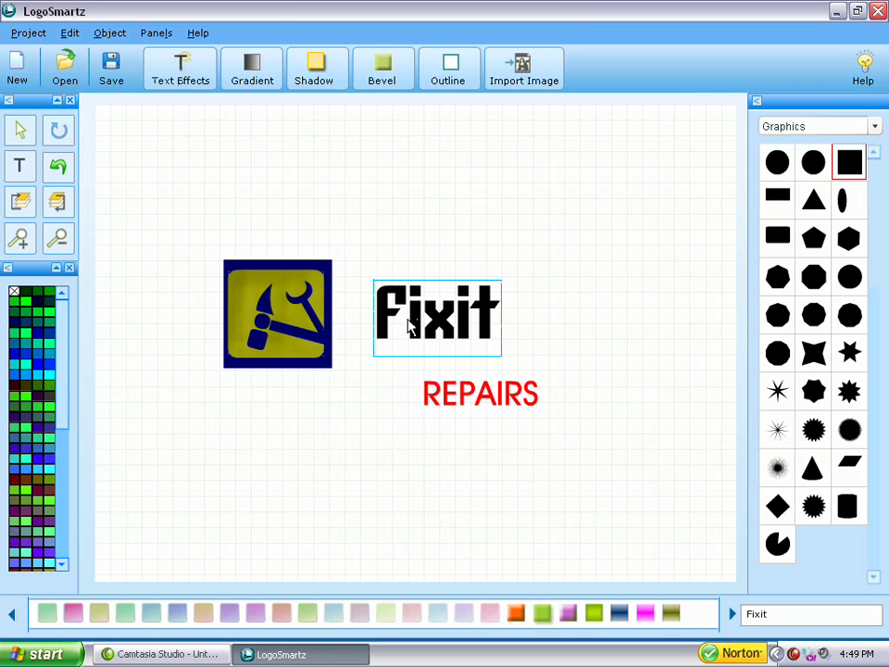
click(289, 352)
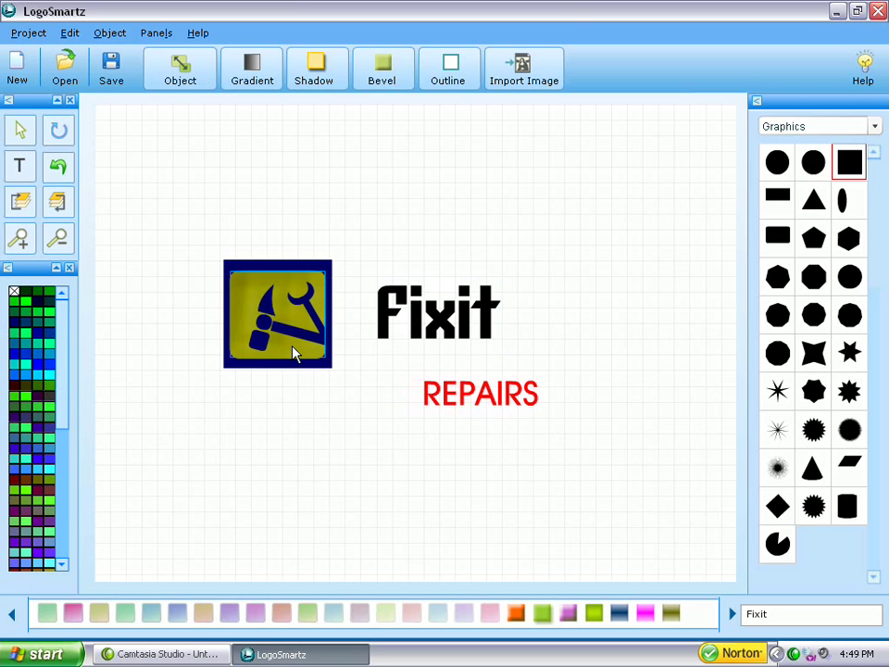
click(406, 324)
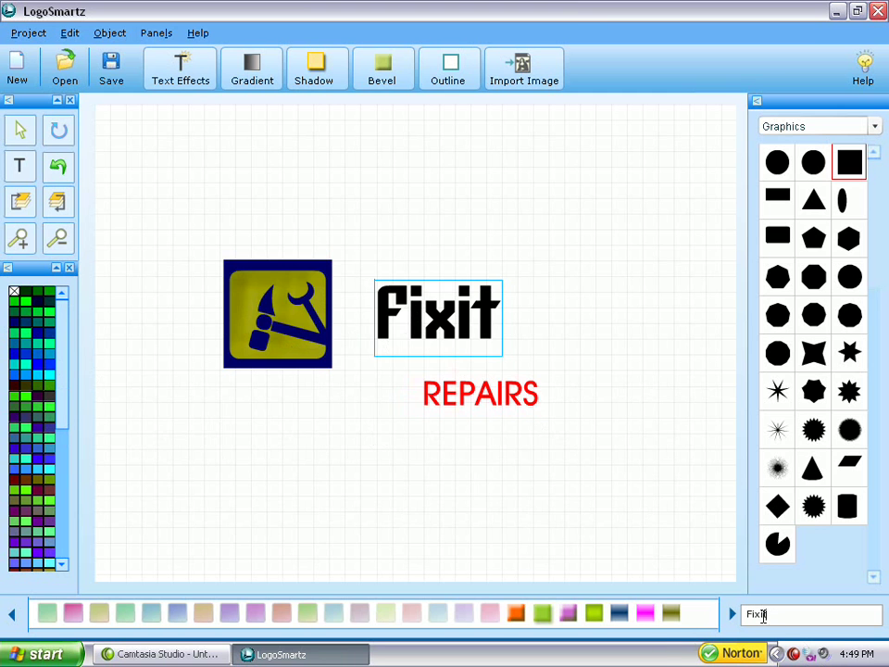
drag(763, 616, 736, 614)
text(und)
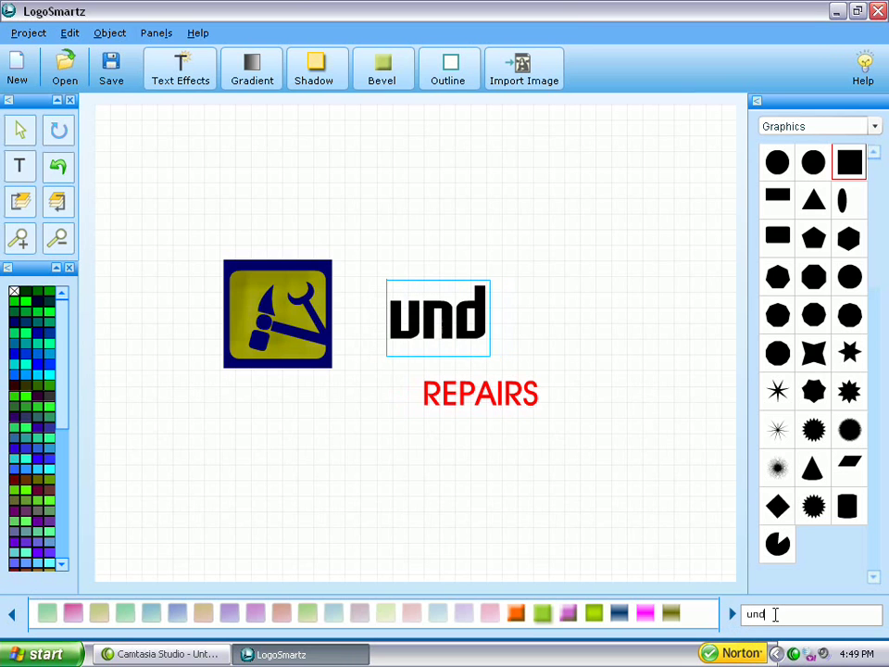
text(er)
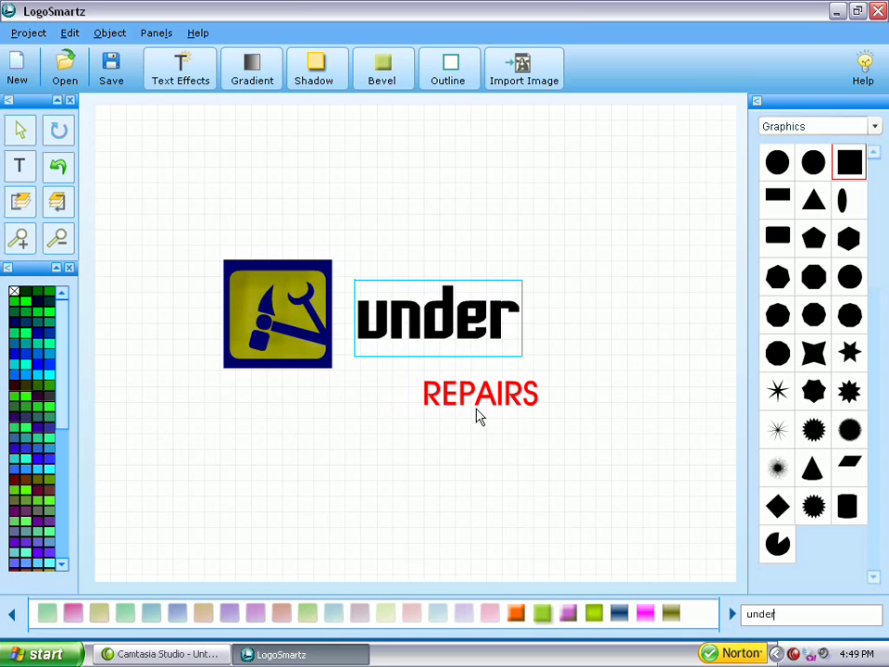
drag(450, 405, 330, 424)
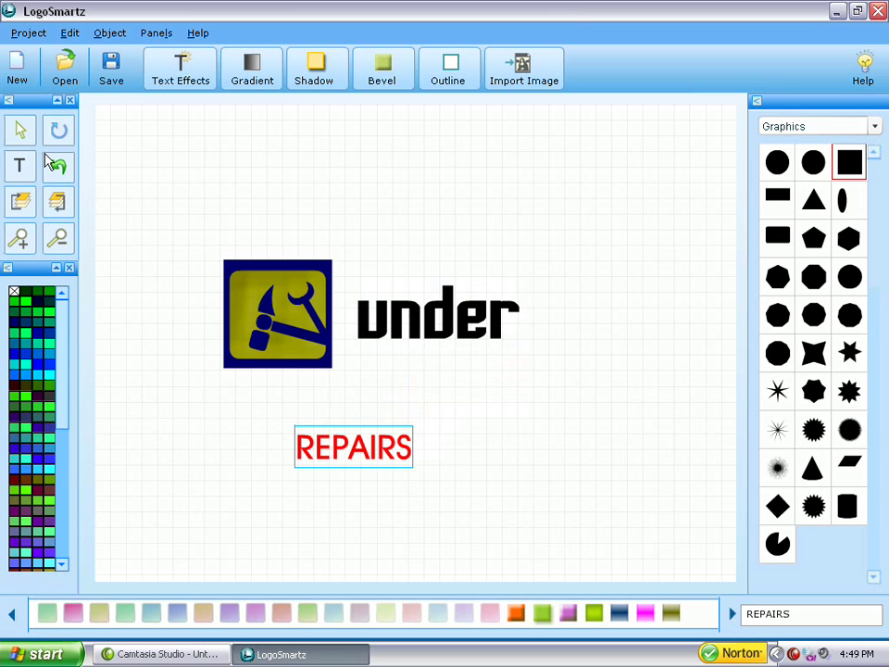
Add a YOUR LOGO TEXT object and place it above the right end of 'under'
click(20, 166)
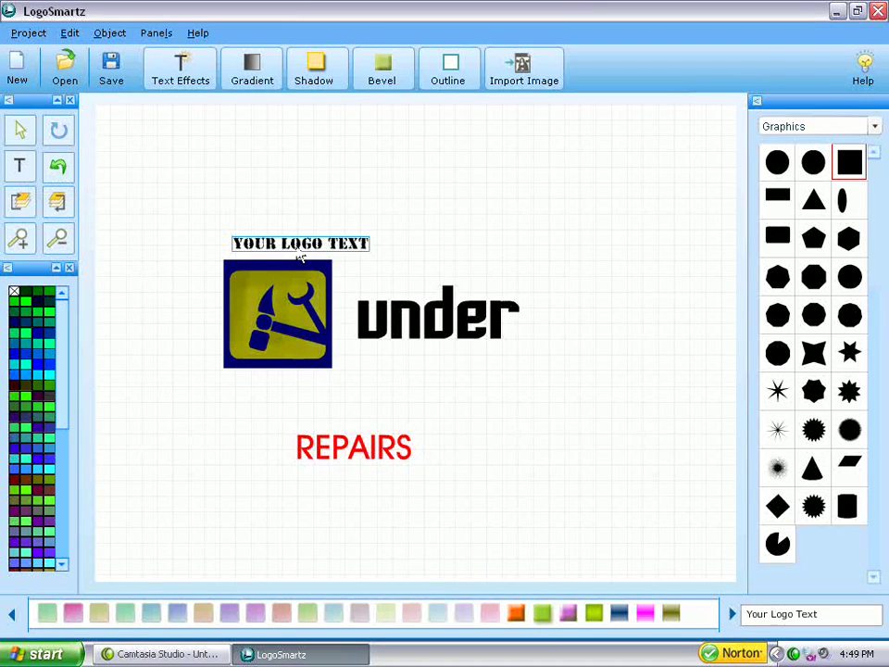
drag(340, 246, 507, 224)
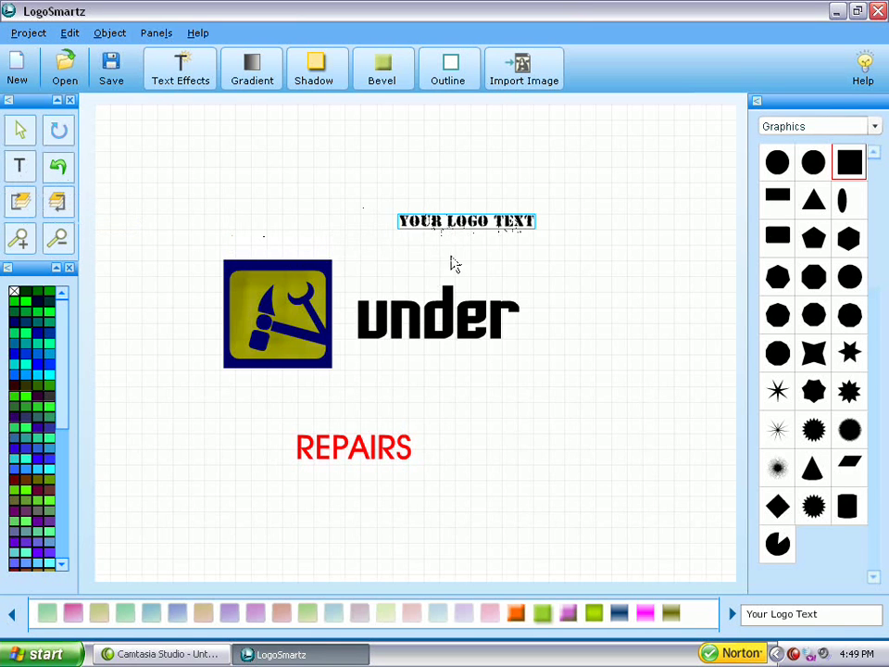
click(422, 334)
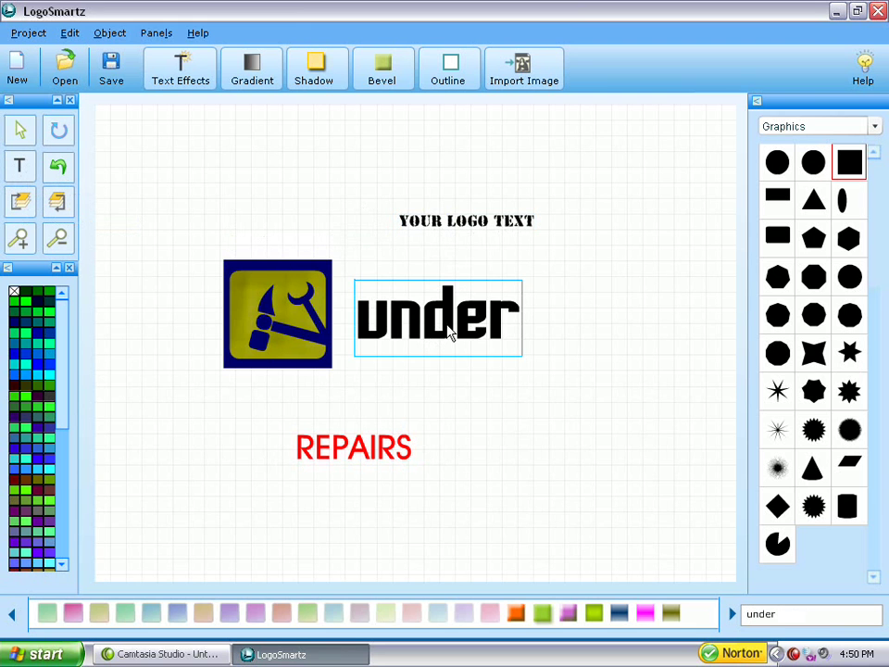
Reduce the 'under' text's font size to about 43 so it fits beside the hammer icon
click(181, 70)
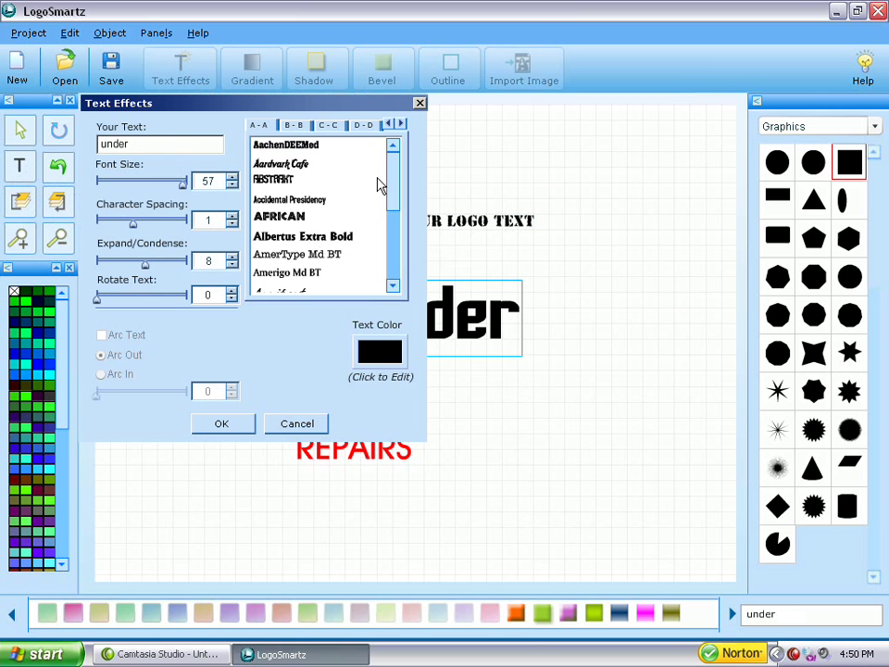
drag(396, 193, 396, 254)
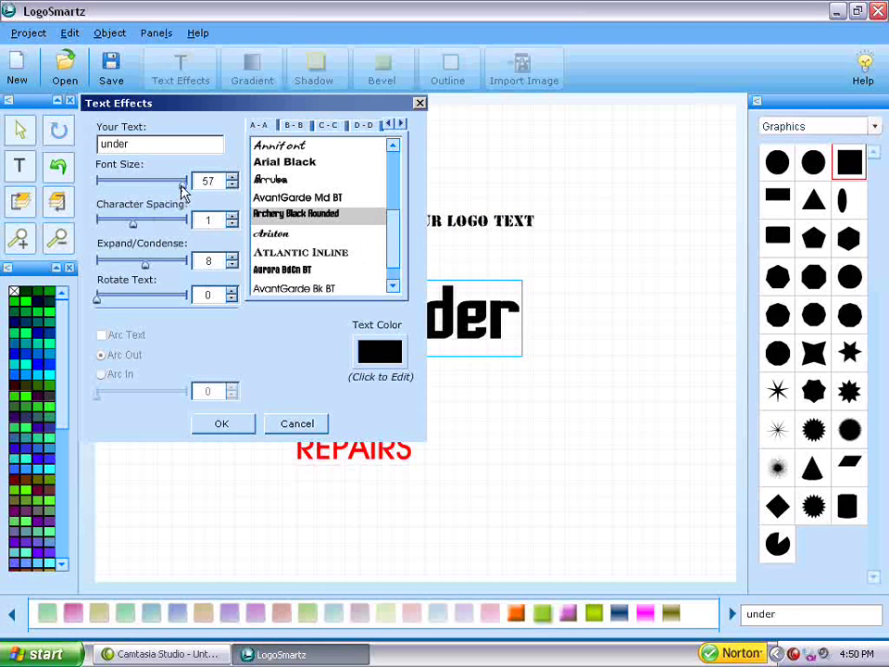
drag(184, 189, 150, 191)
click(221, 422)
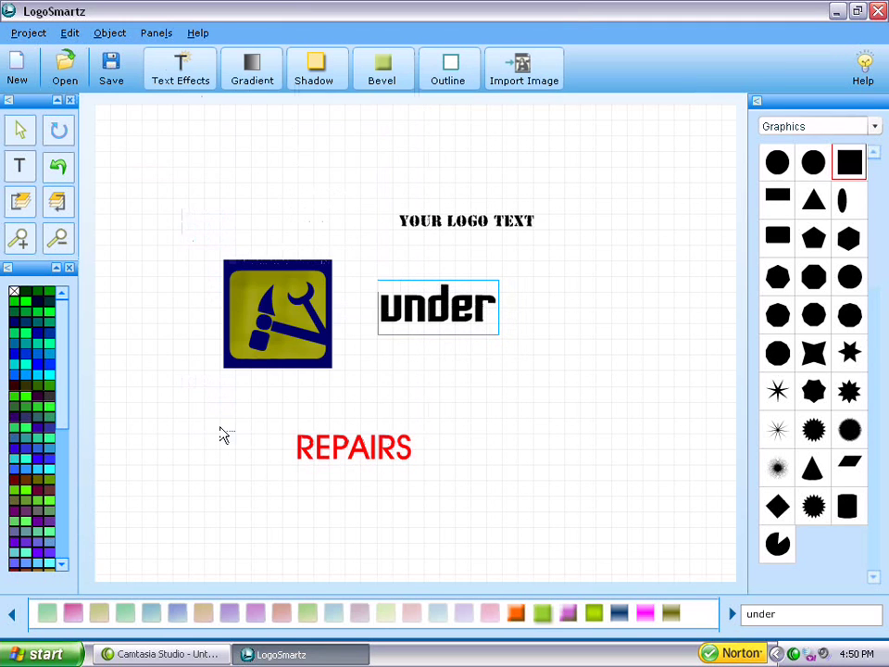
click(456, 224)
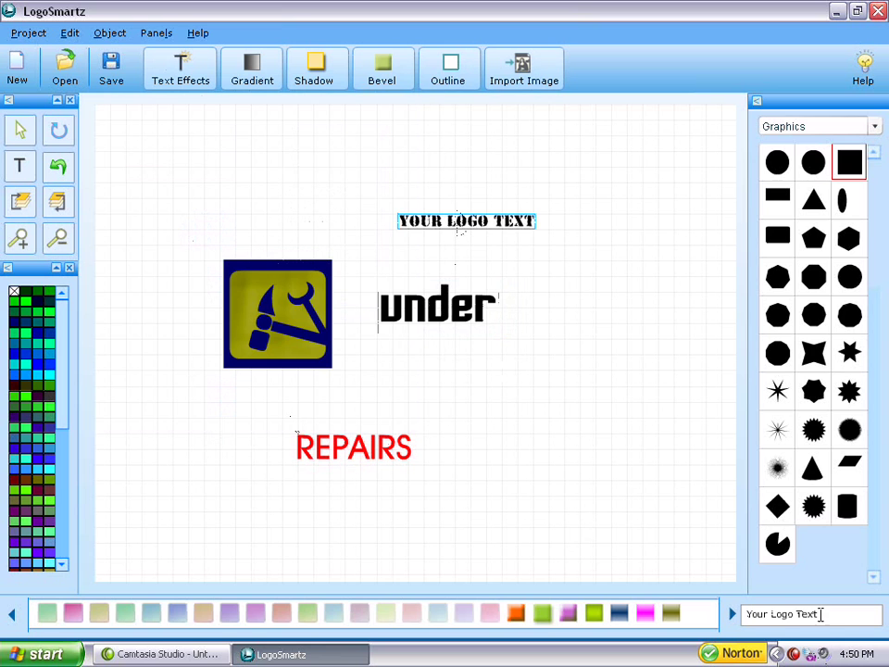
Replace the YOUR LOGO TEXT placeholder wording with 'construction'
drag(820, 614, 741, 621)
text(co)
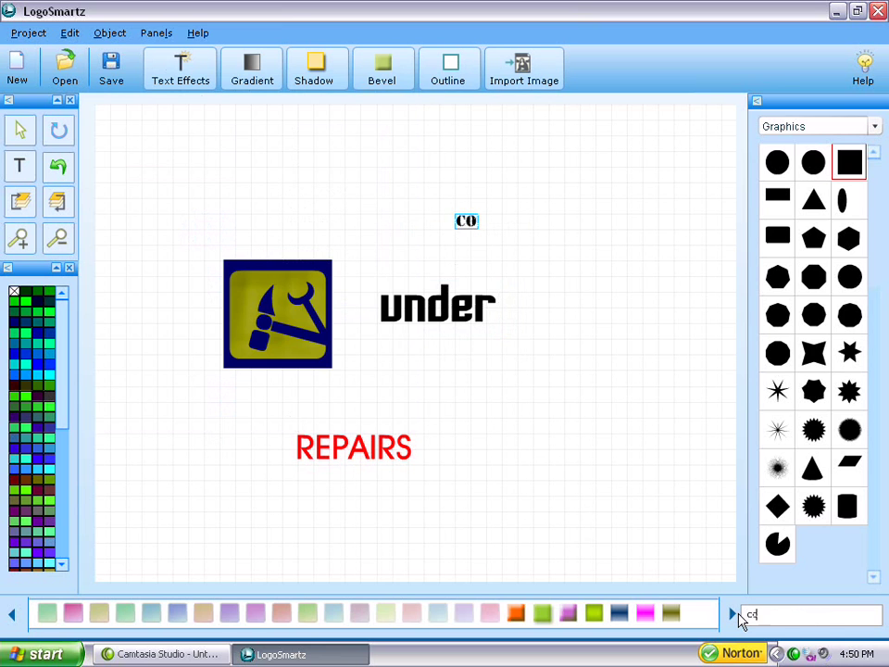
text(nstruction)
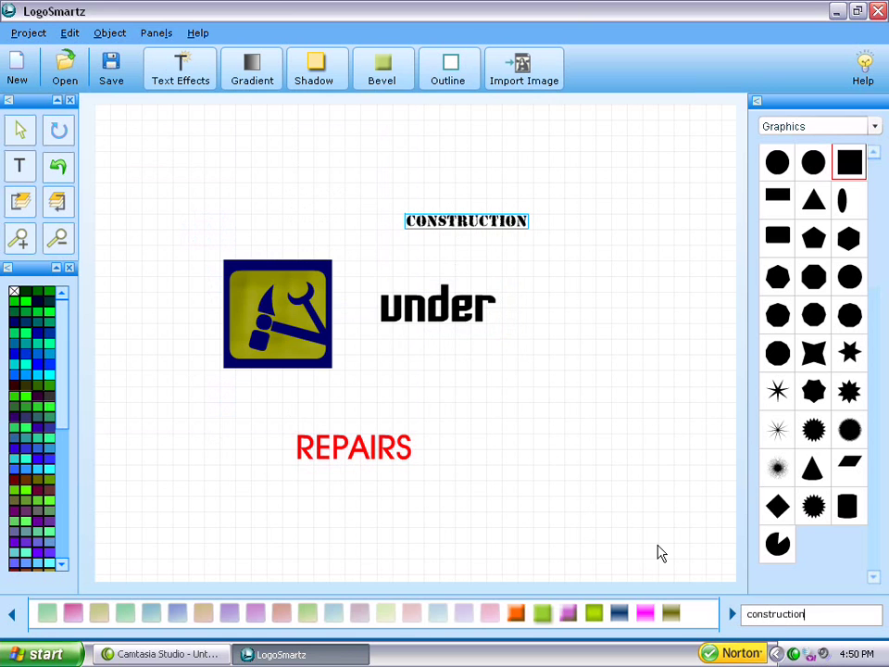
Set the construction text to Archery Black Rounded at font size 52
click(180, 70)
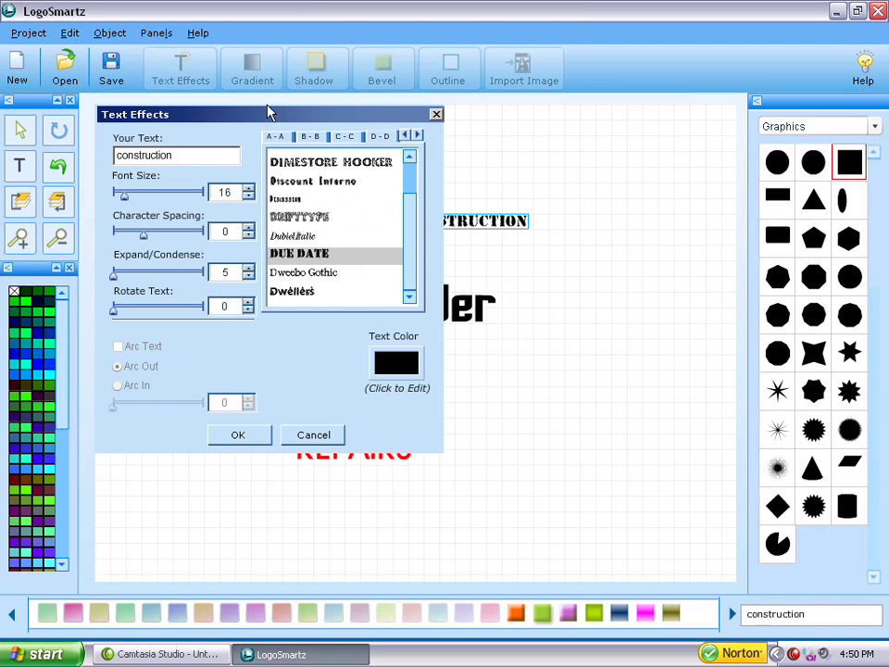
click(275, 137)
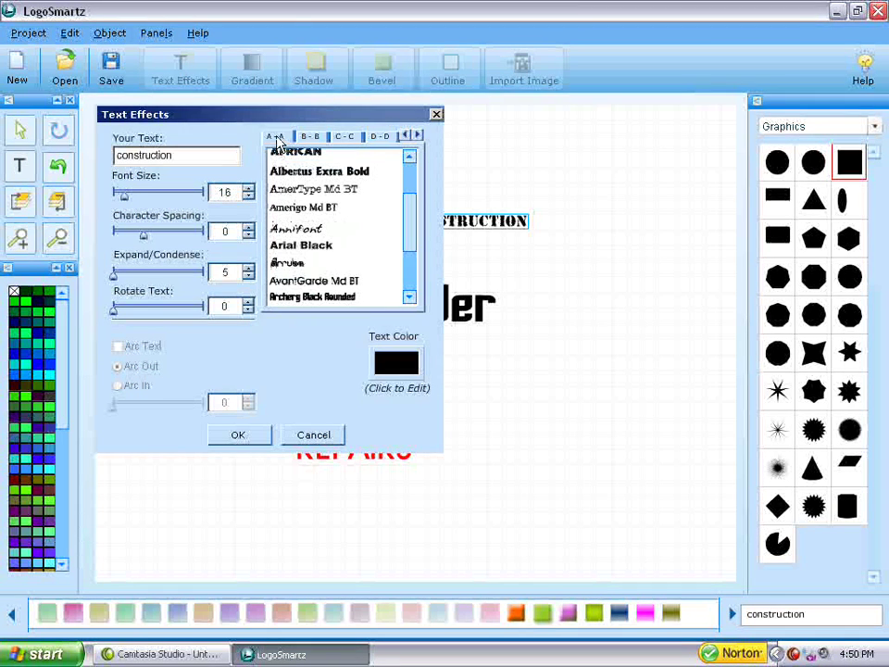
click(342, 298)
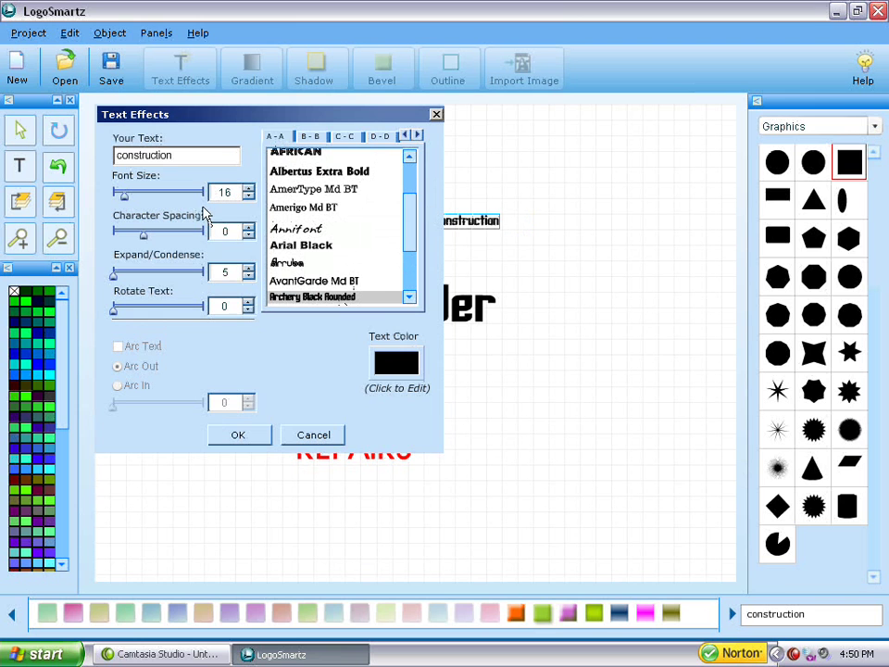
drag(125, 206, 188, 207)
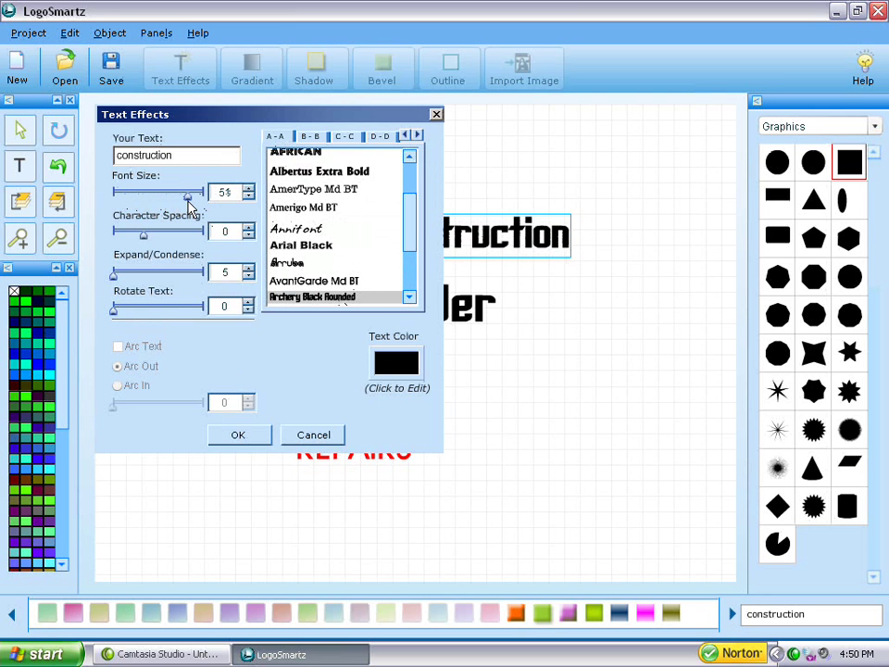
click(249, 189)
click(248, 441)
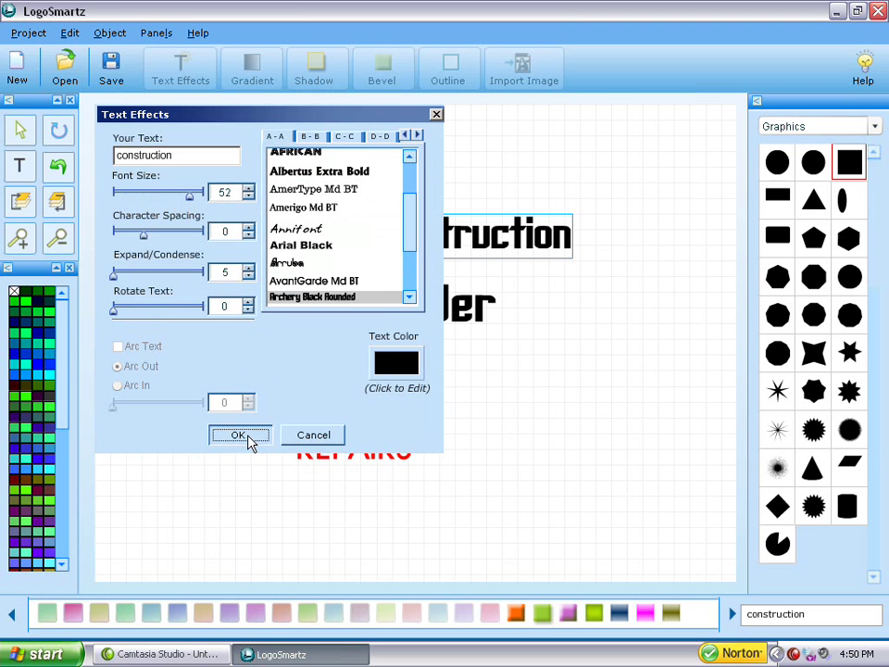
Place 'construction' beneath 'under' and move 'under' right beside the hammer icon
drag(453, 251, 428, 367)
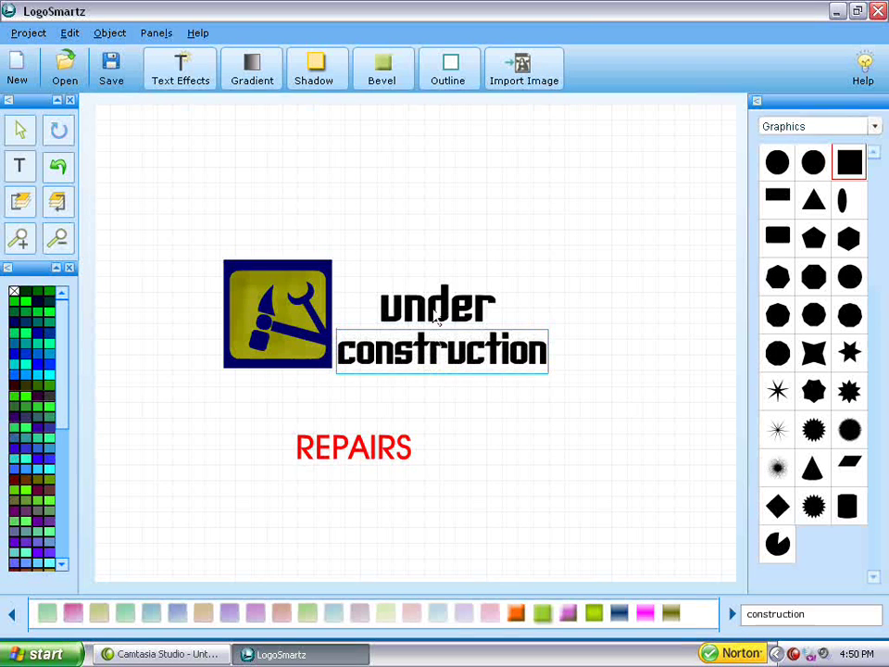
mouse_move(432, 314)
mouse_down()
mouse_move(393, 328)
mouse_move(422, 316)
mouse_up()
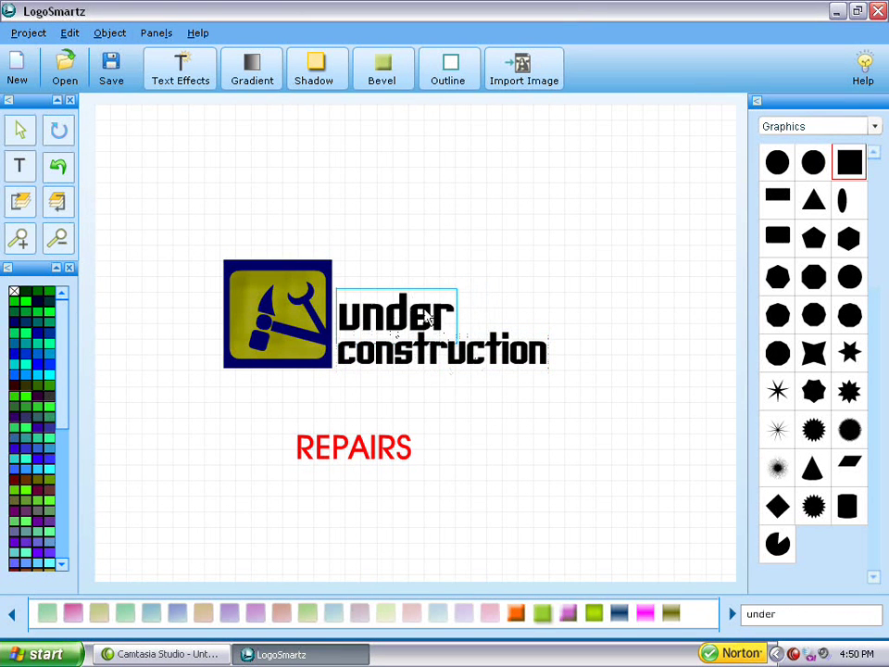
click(441, 362)
click(178, 65)
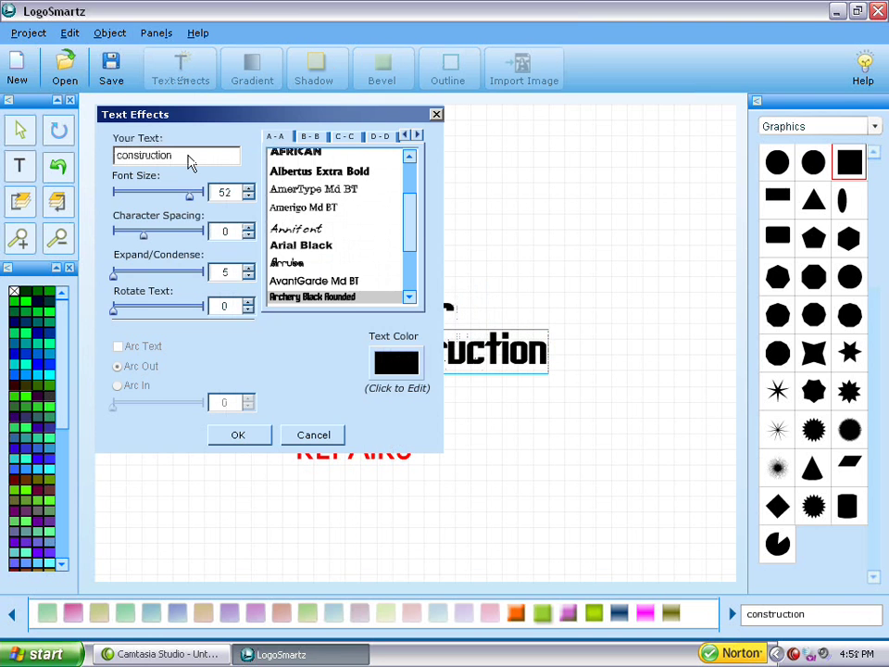
Enlarge 'construction' to font size 60 and line it up under 'under'
drag(197, 195, 207, 201)
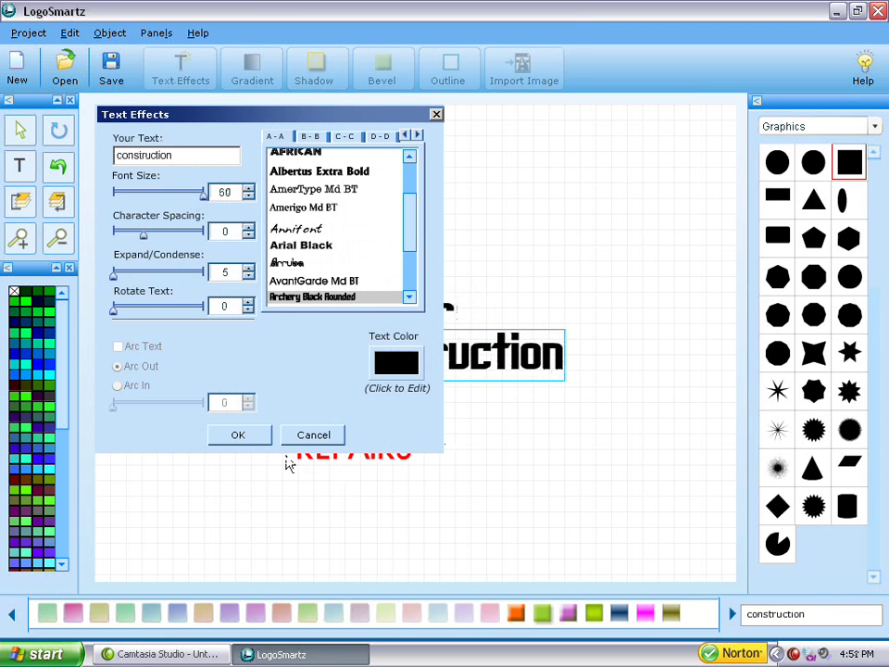
click(239, 434)
click(397, 318)
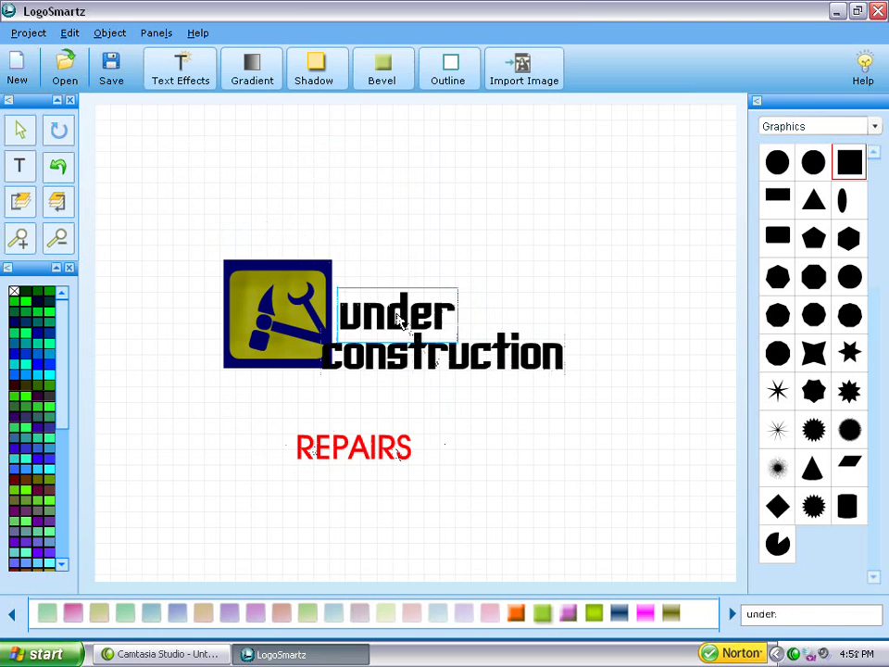
drag(396, 363, 412, 364)
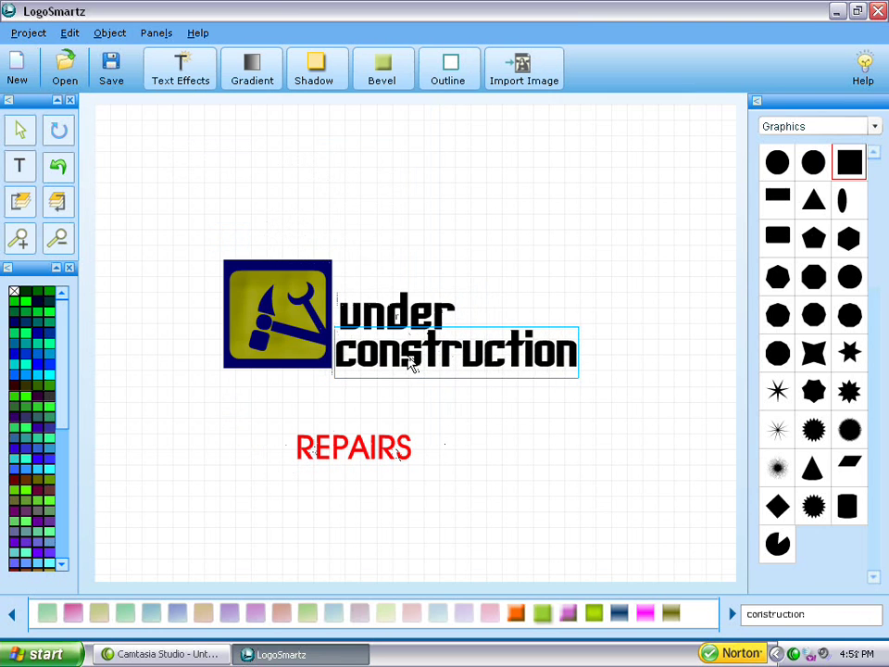
Colour both 'under' and 'construction' navy blue to match the icon's frame
click(18, 326)
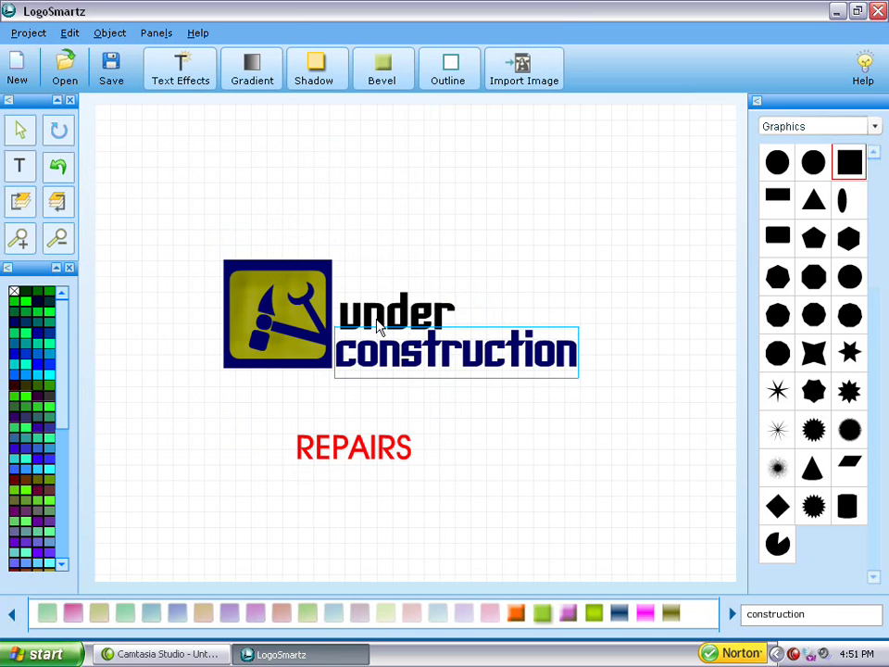
click(377, 319)
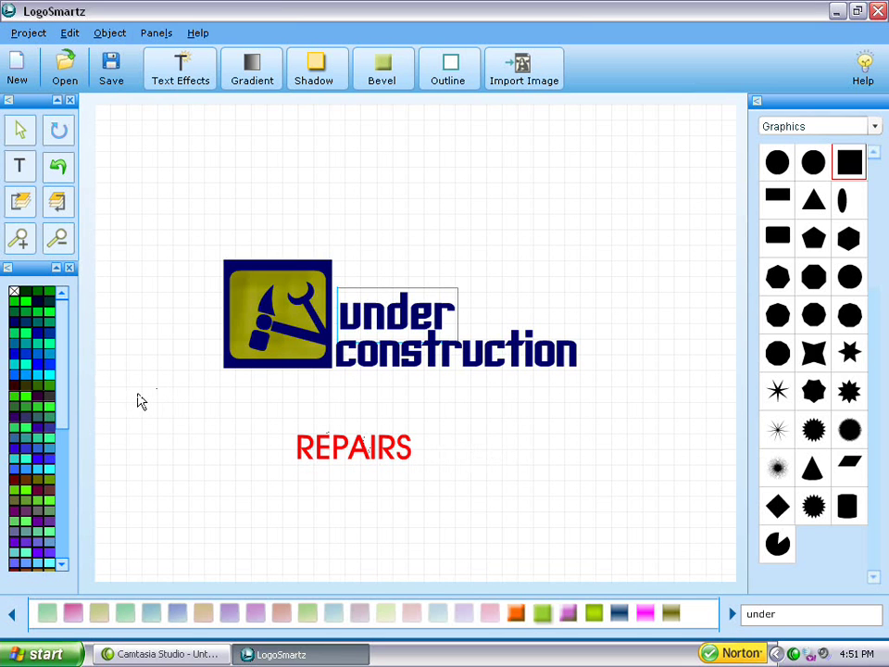
click(340, 460)
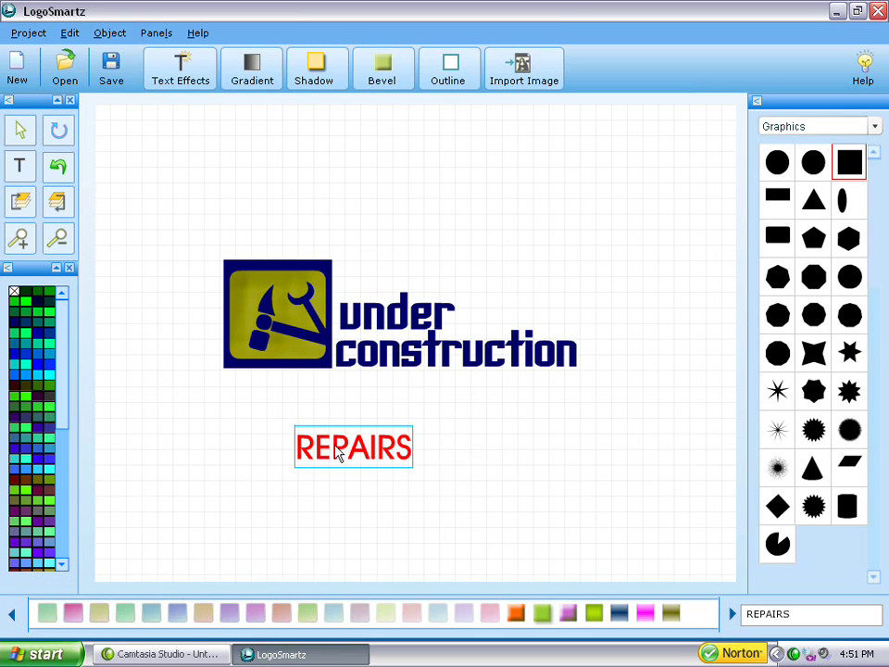
Replace REPAIRS with 'Men's ministry at First Church' and position it under the logo
drag(338, 454, 259, 394)
drag(267, 393, 266, 390)
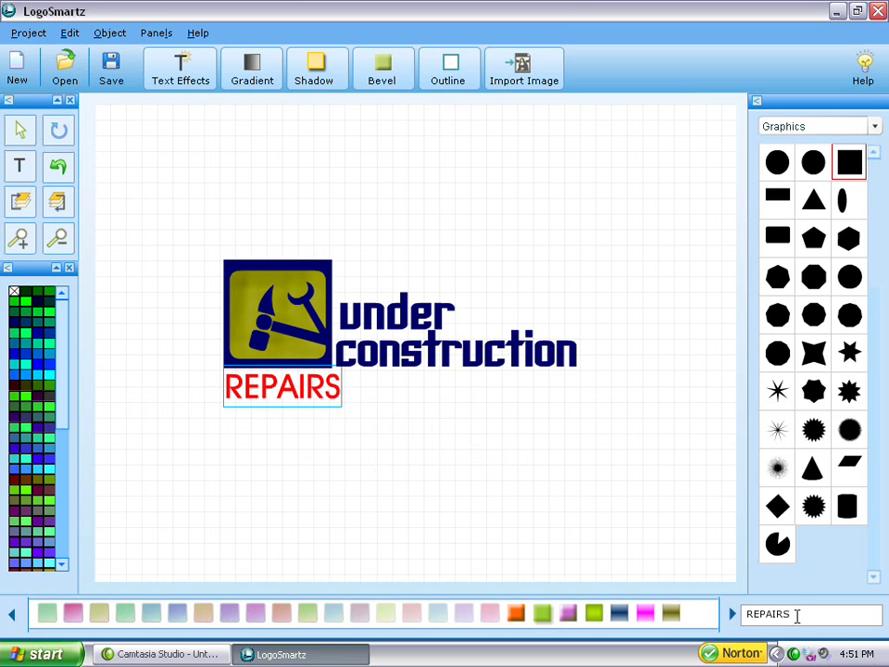
drag(783, 614, 730, 625)
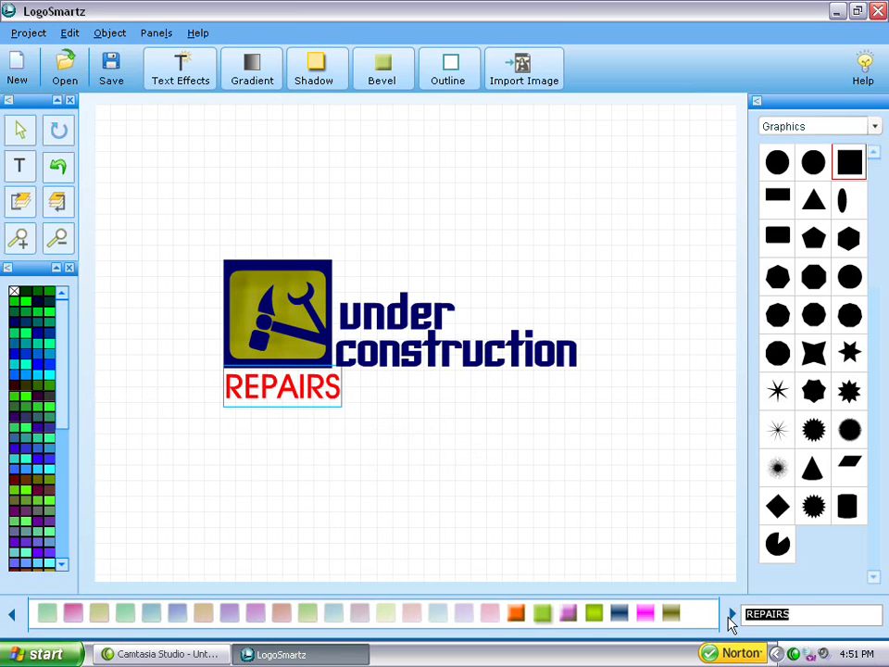
text(Men's minist)
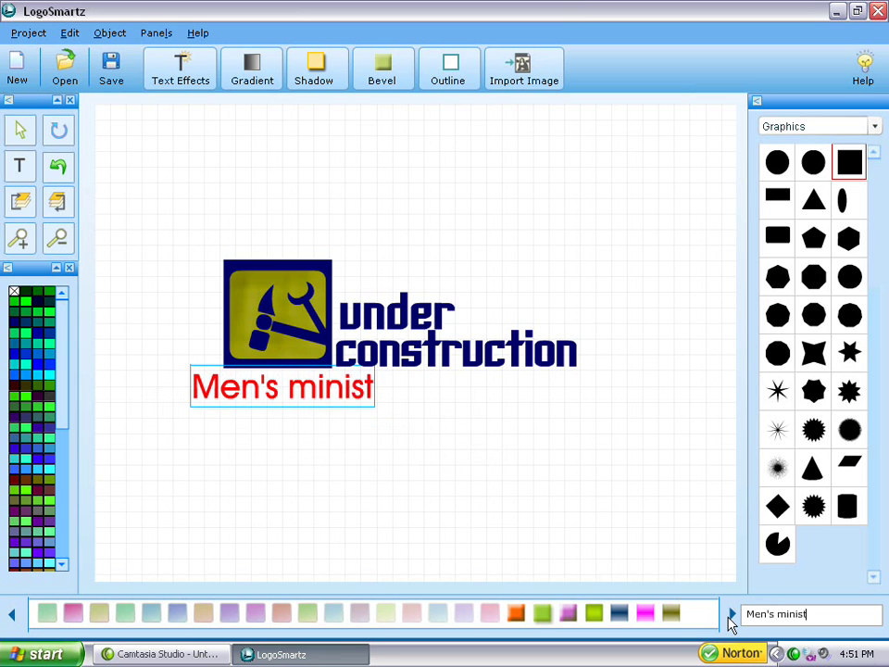
text(ry at Fr)
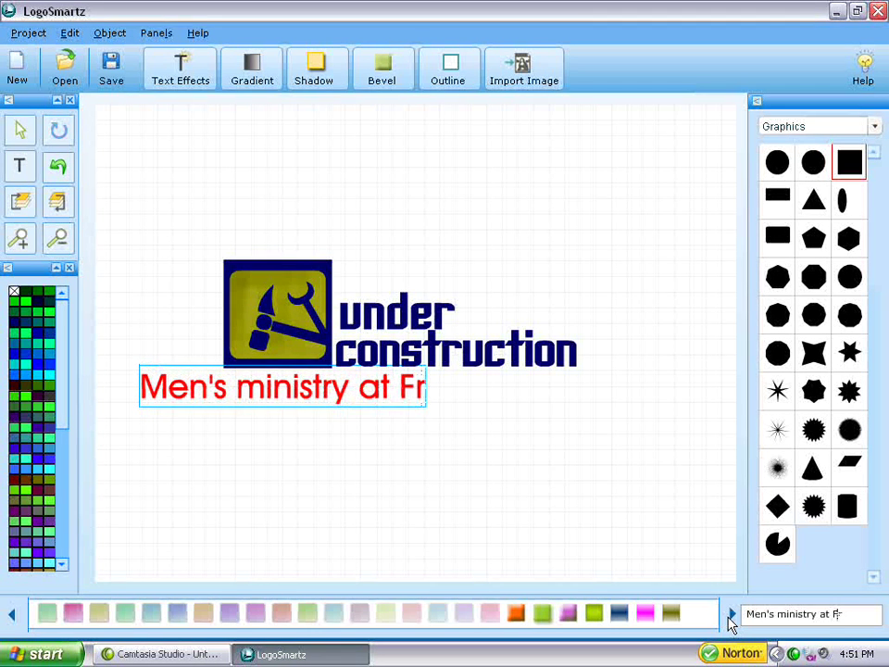
key(BackSpace)
text(irst)
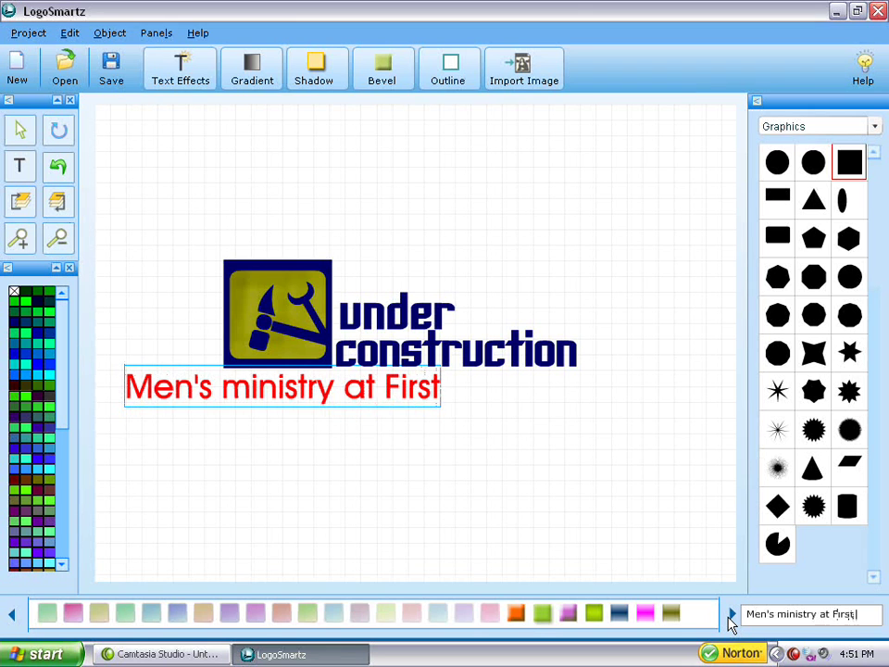
text( ch)
key(BackSpace)
key(BackSpace)
text(Church)
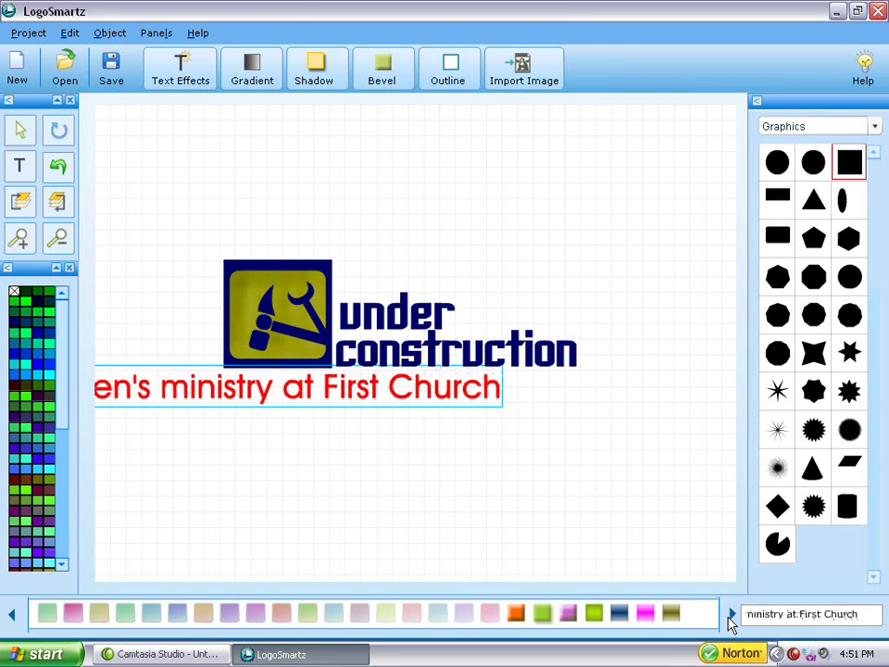
drag(345, 396, 464, 398)
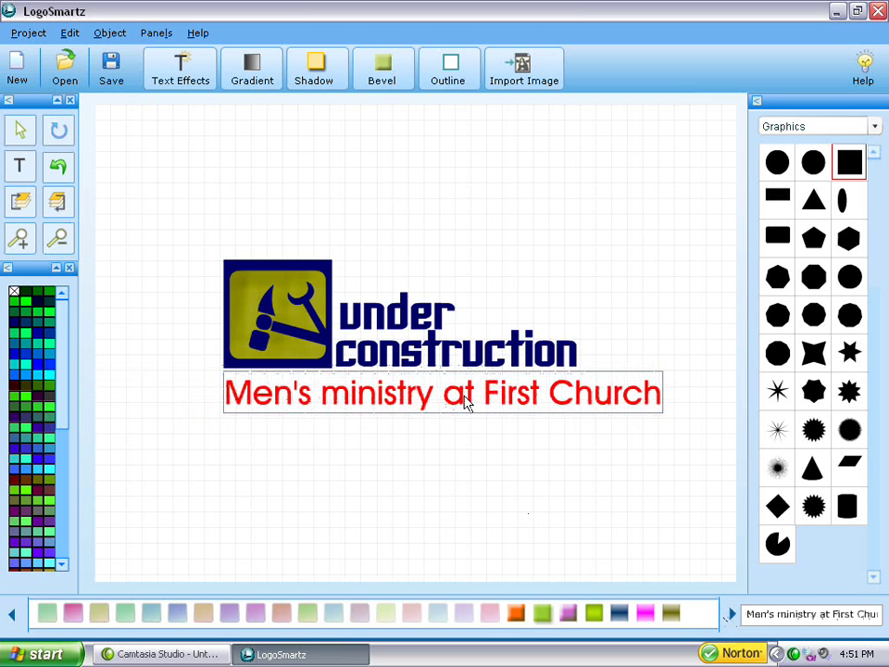
Shrink the tagline to font size 24 and align it with the logo's left edge
click(184, 73)
click(248, 199)
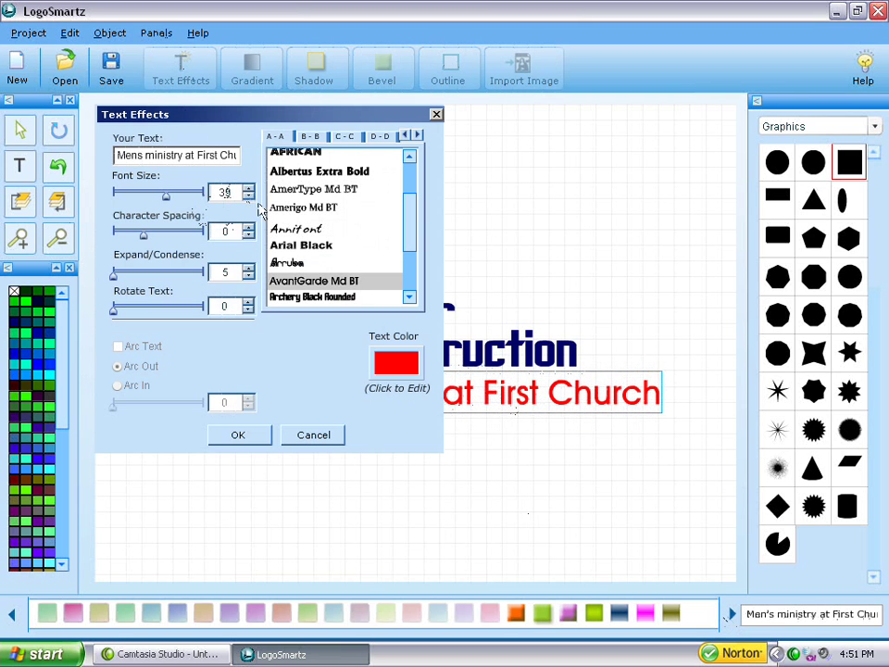
click(248, 198)
click(248, 198)
click(248, 198)
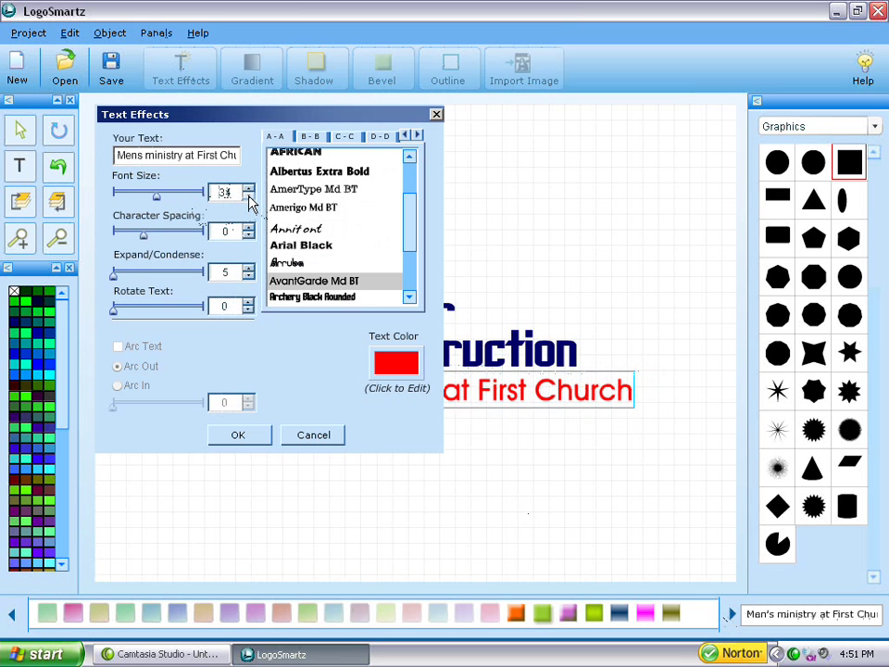
click(248, 199)
click(249, 198)
click(248, 198)
click(248, 198)
click(248, 199)
click(248, 199)
click(248, 198)
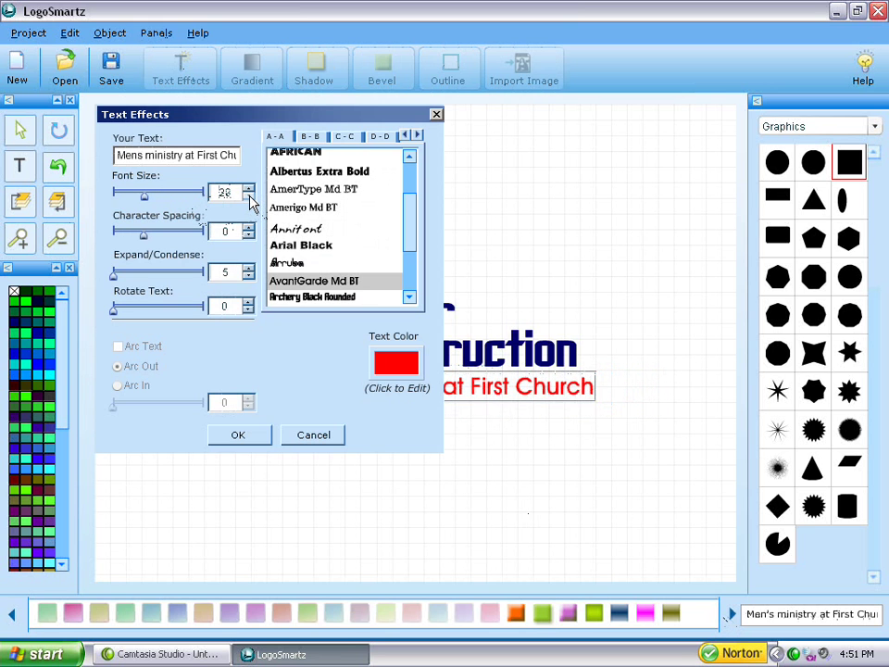
click(248, 198)
click(248, 198)
click(248, 198)
click(248, 198)
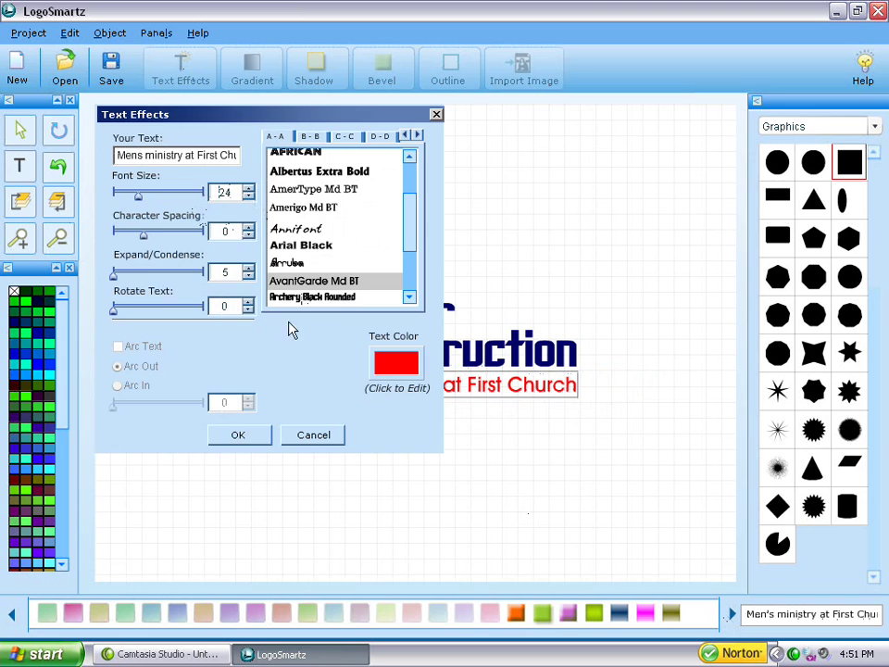
click(244, 439)
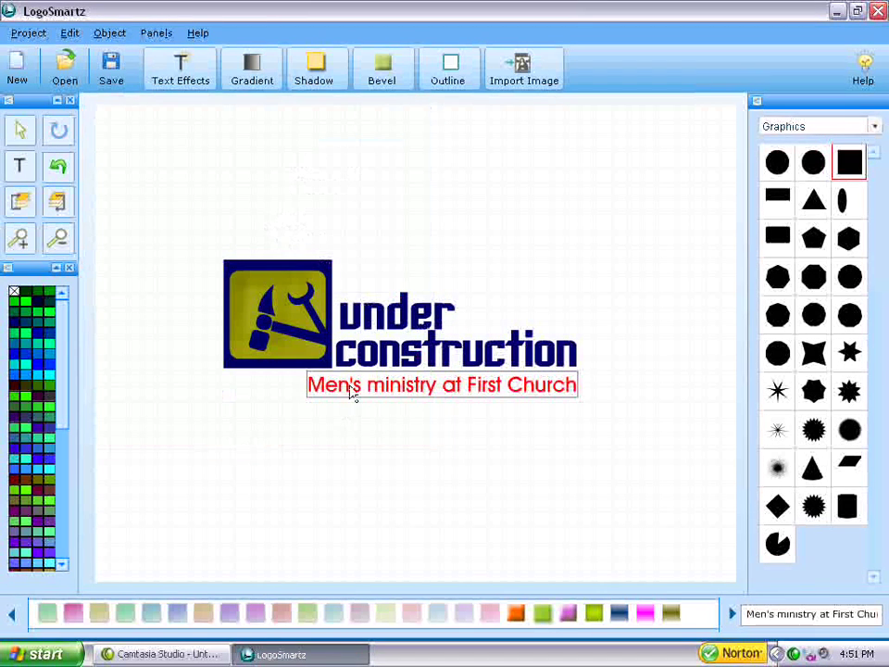
drag(351, 391, 268, 393)
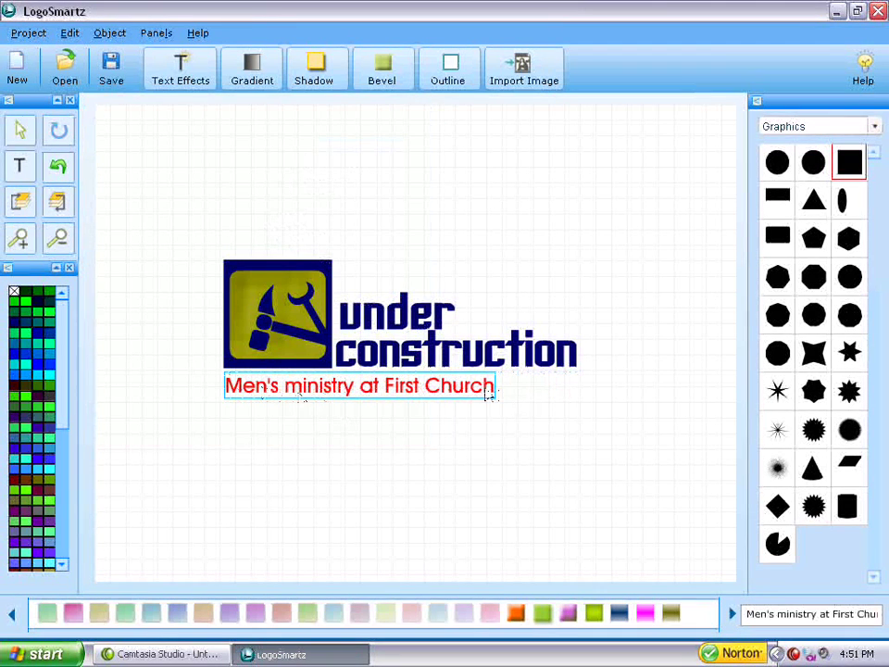
drag(486, 393, 456, 394)
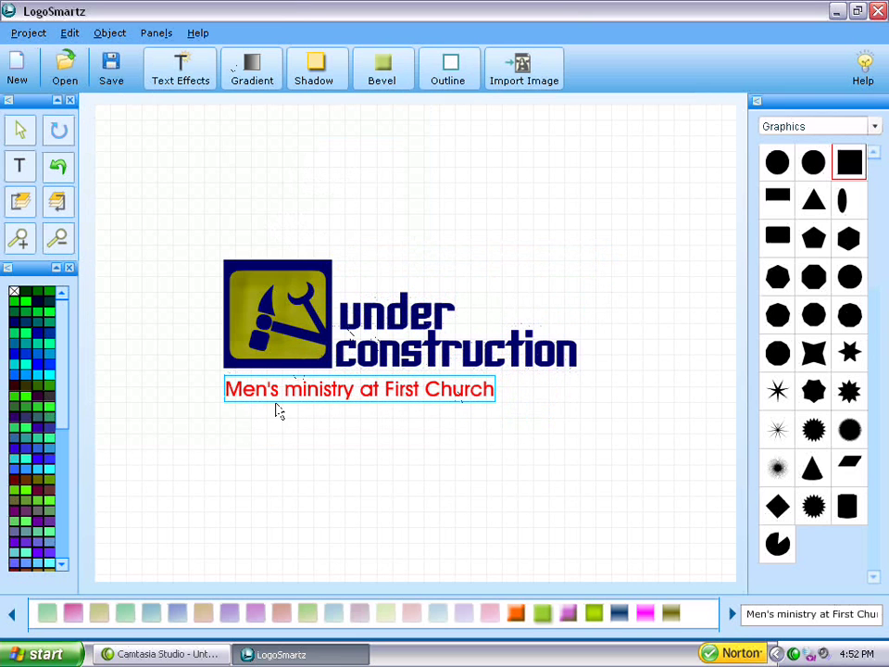
Enlarge the tagline to font size 38 and centre it under the logo
click(185, 82)
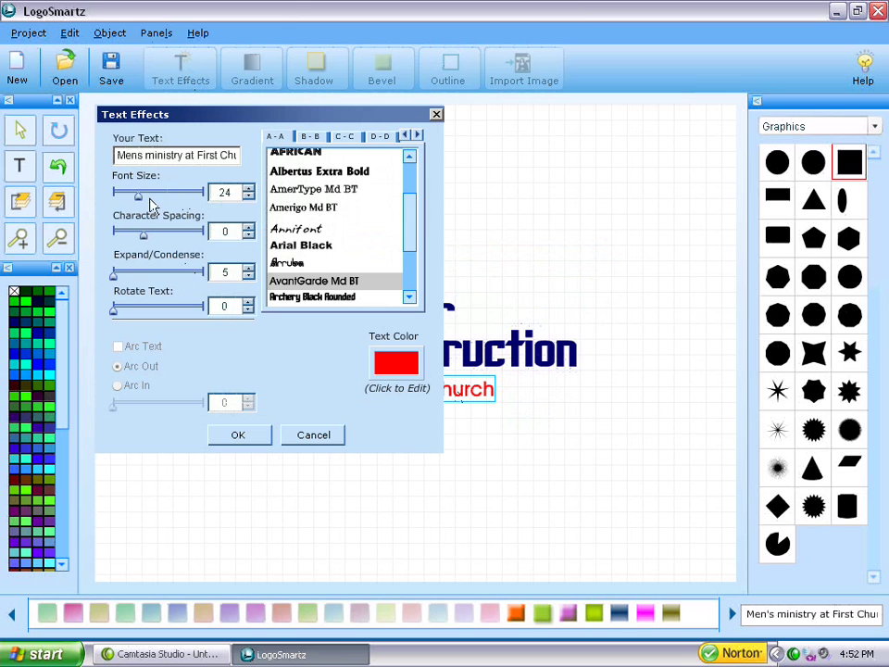
click(248, 192)
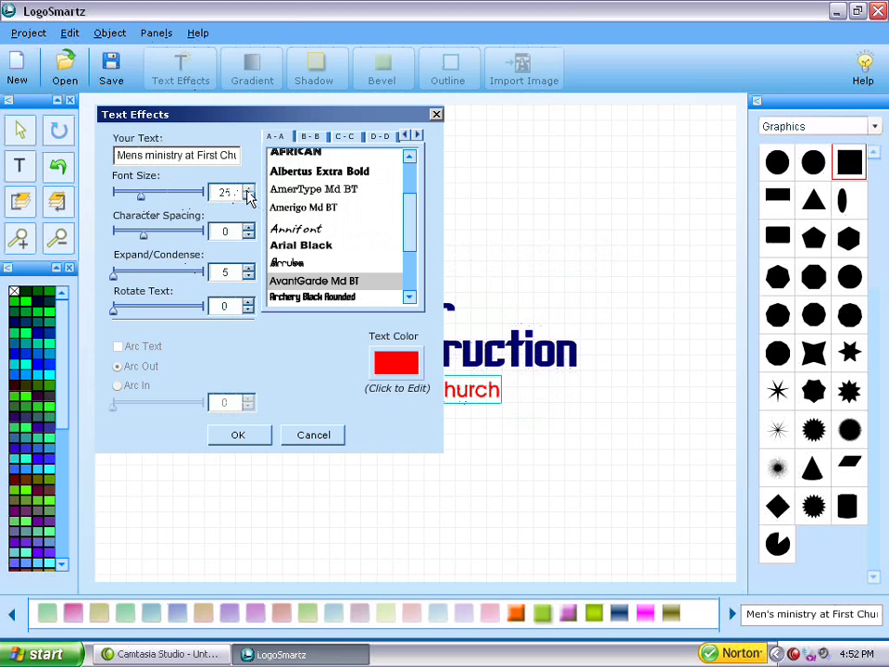
click(248, 192)
click(247, 192)
click(247, 192)
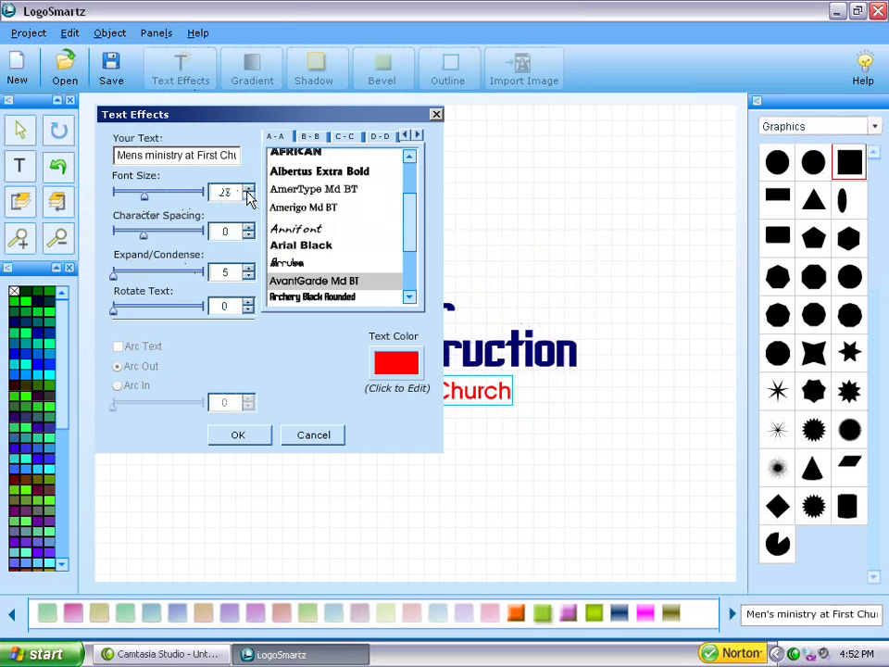
click(248, 192)
click(248, 192)
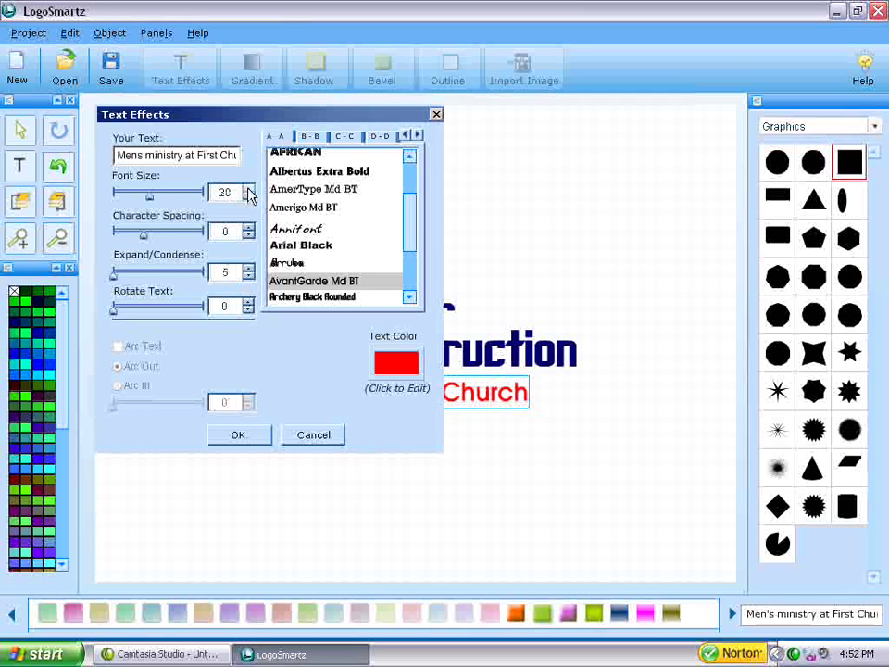
click(248, 191)
click(249, 191)
click(248, 192)
click(248, 192)
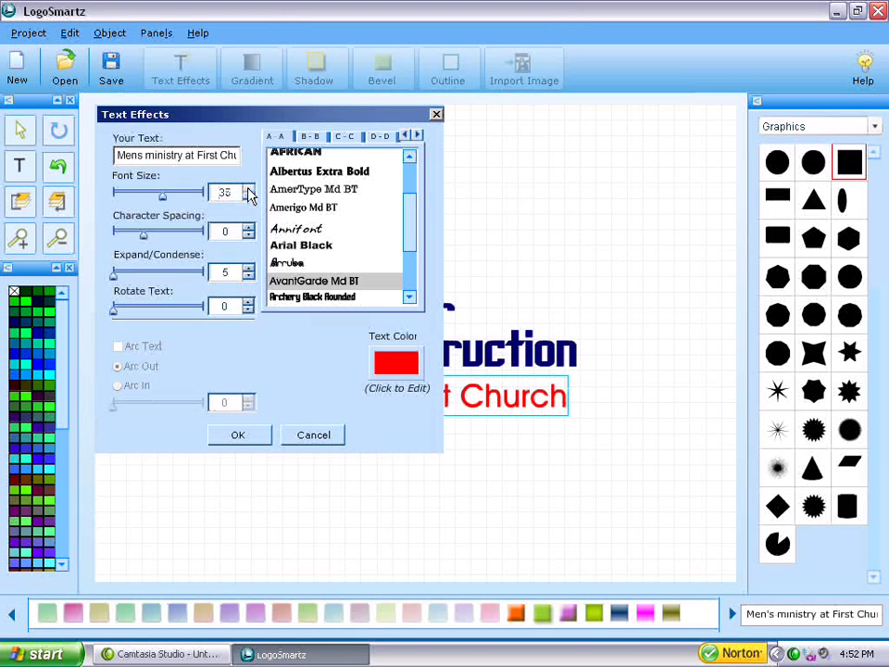
click(248, 192)
click(268, 440)
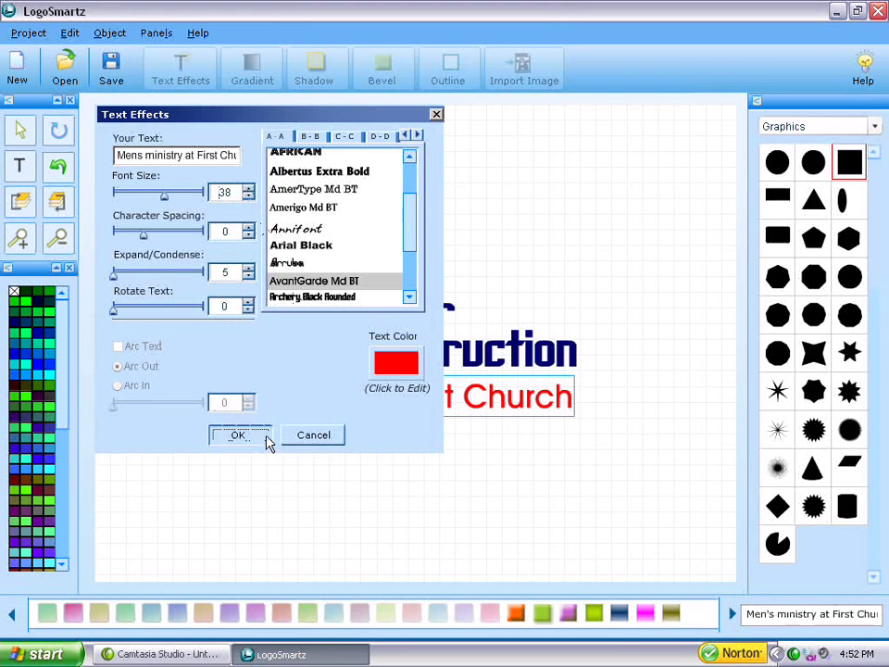
drag(290, 414, 371, 410)
Reduce the tagline to font size 34 and fit it beneath the icon and lettering
click(180, 70)
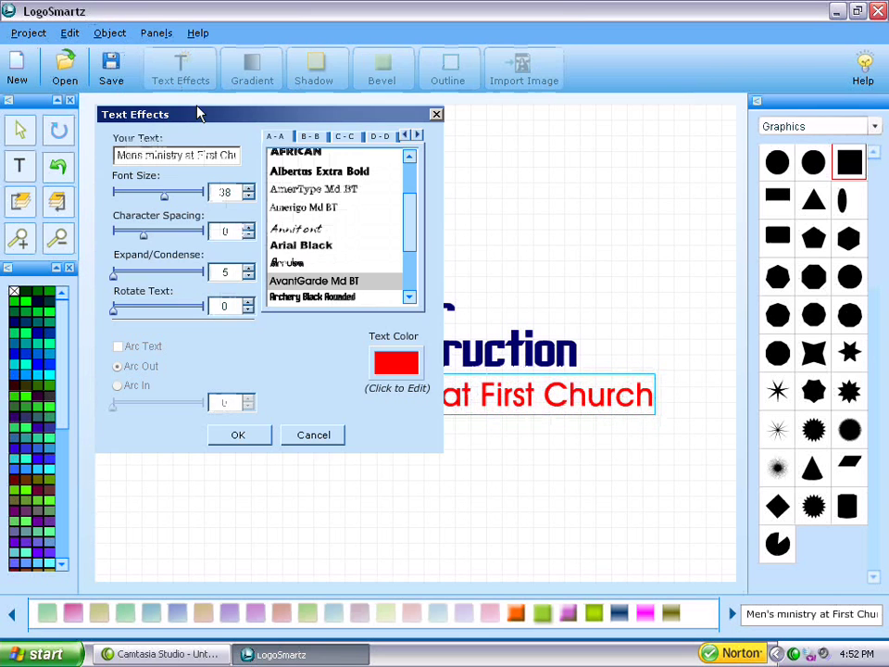
mouse_move(257, 118)
mouse_down()
mouse_move(264, 349)
mouse_move(242, 252)
mouse_move(250, 127)
mouse_move(242, 119)
mouse_up()
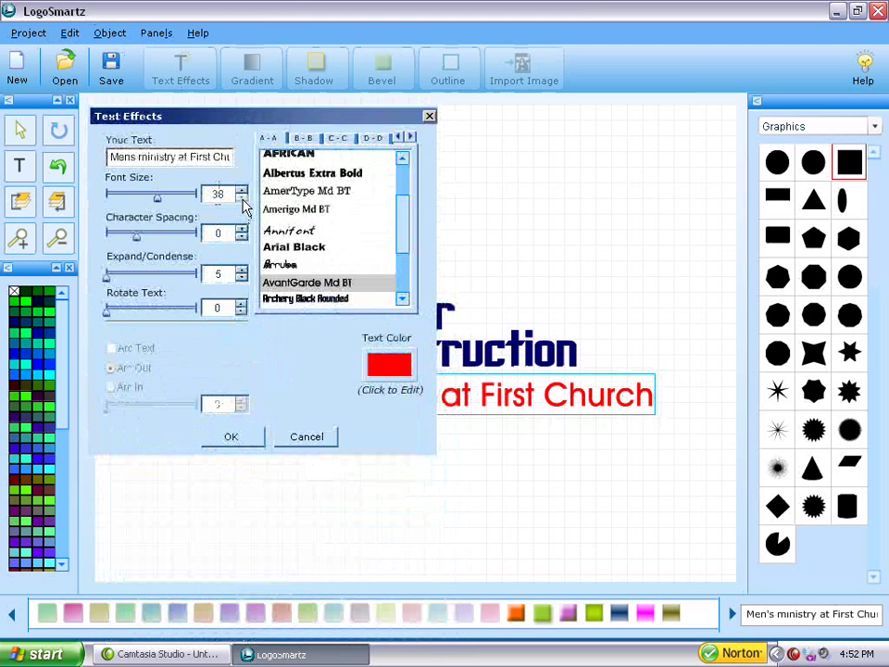
click(240, 198)
click(240, 198)
click(240, 198)
click(241, 198)
click(240, 198)
click(241, 199)
click(241, 200)
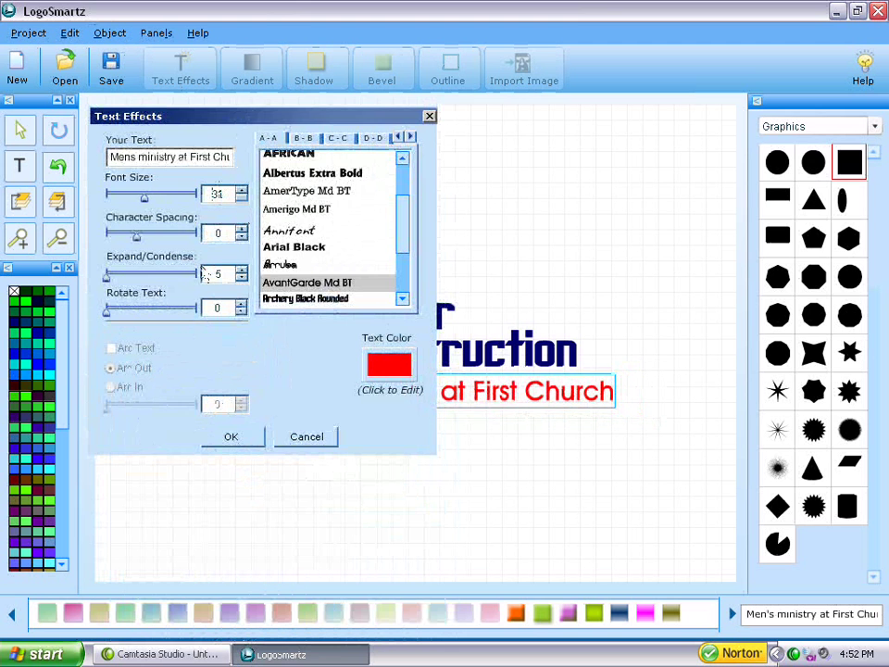
click(222, 437)
drag(316, 408, 279, 393)
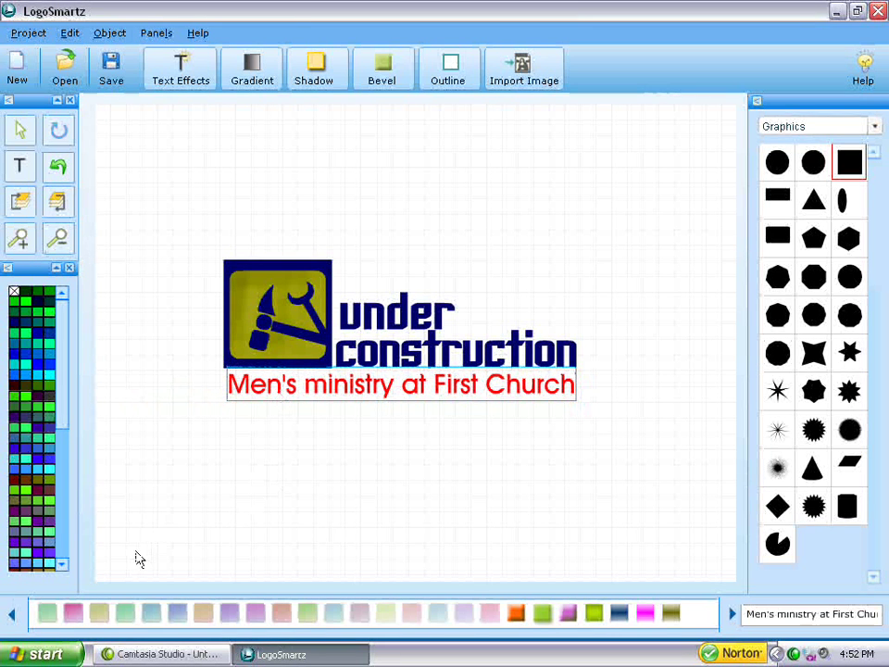
Colour the tagline olive gold and nudge it to align with the icon's left edge
click(63, 566)
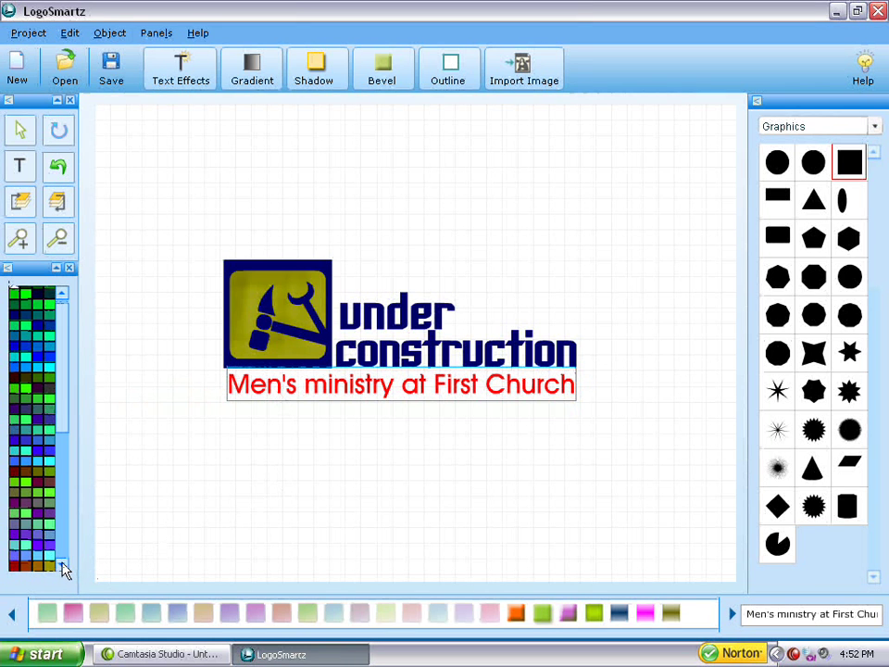
click(51, 565)
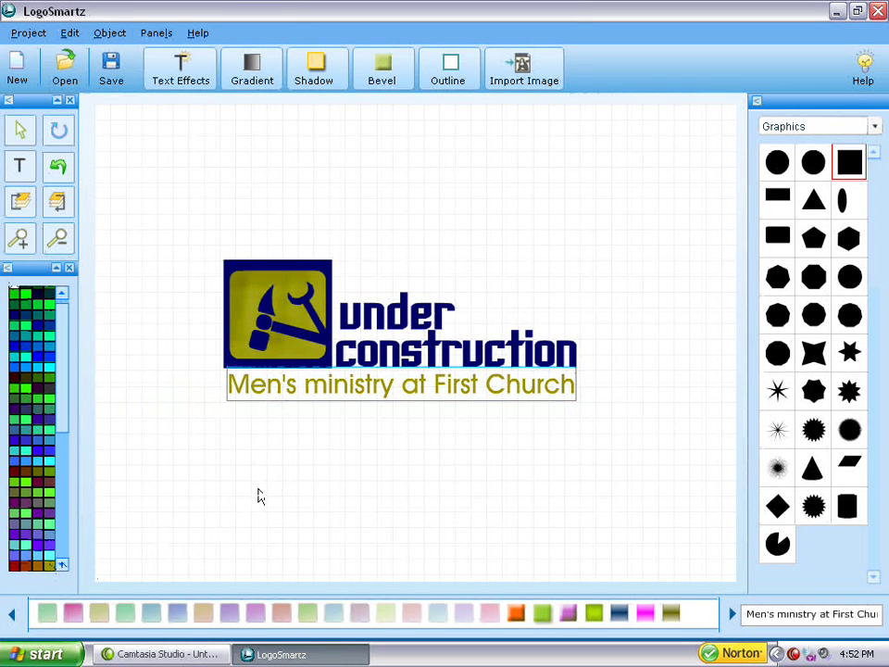
click(403, 331)
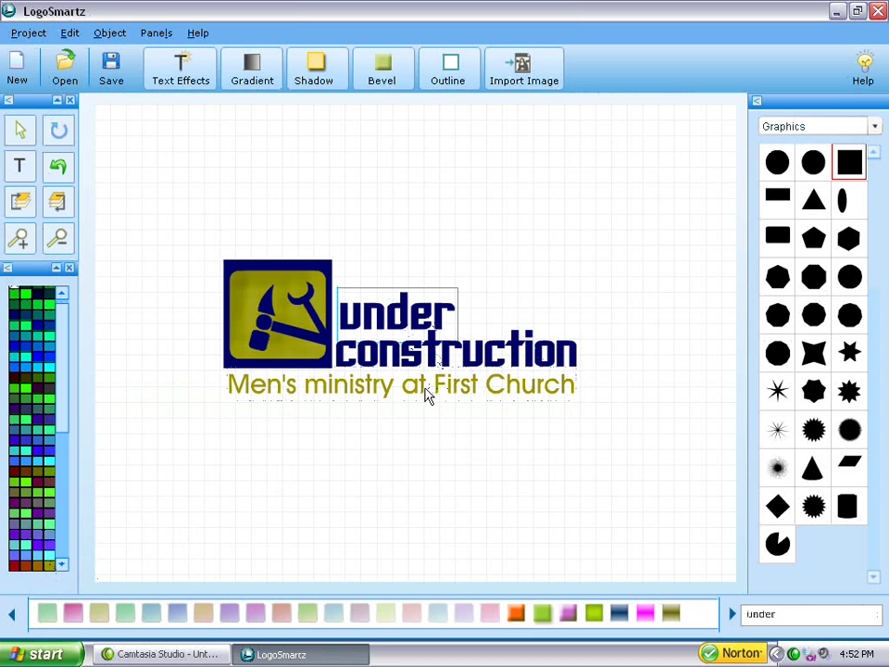
drag(426, 393, 422, 394)
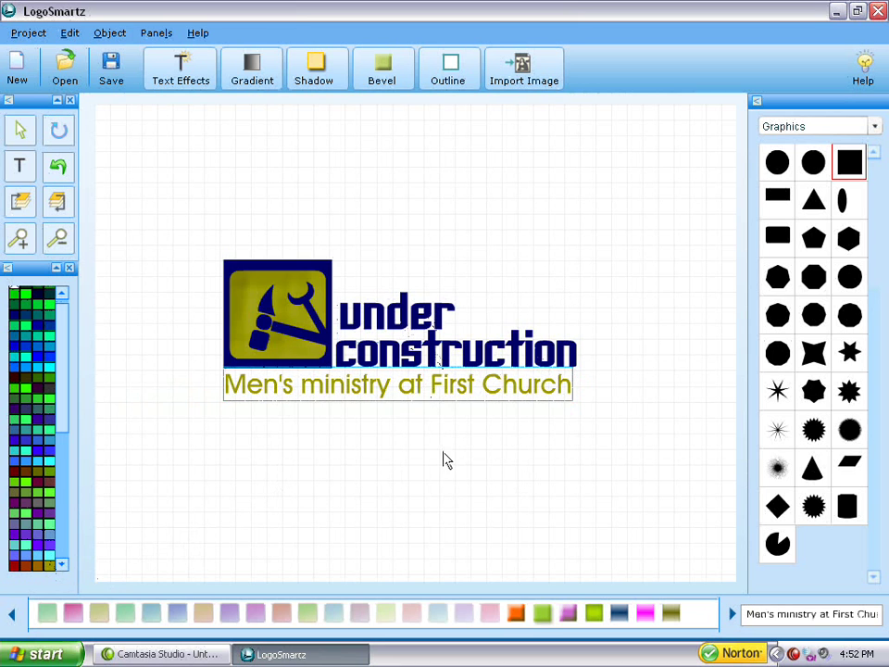